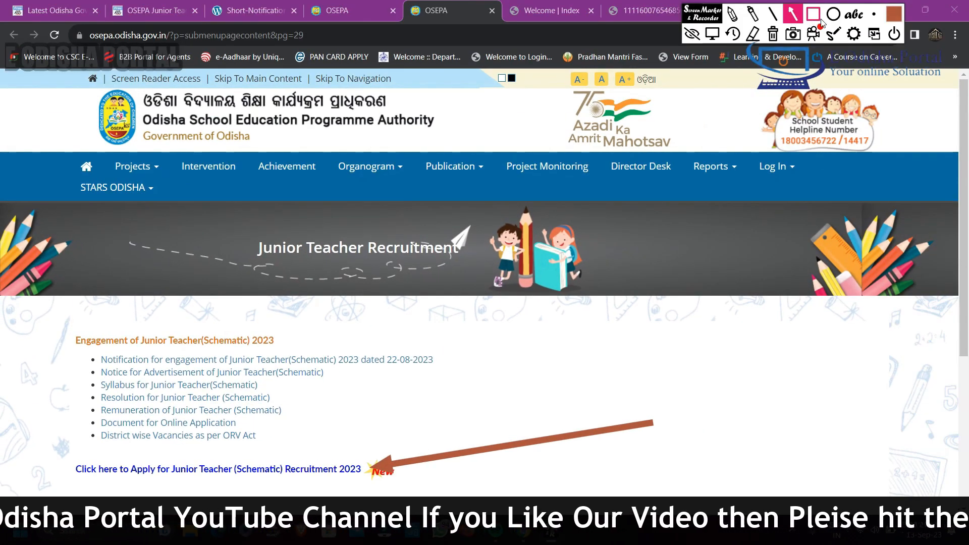
Open the application site for Junior Teacher (Schematic) Recruitment 2023, review its links and key dates, and go to the registration form
click(228, 469)
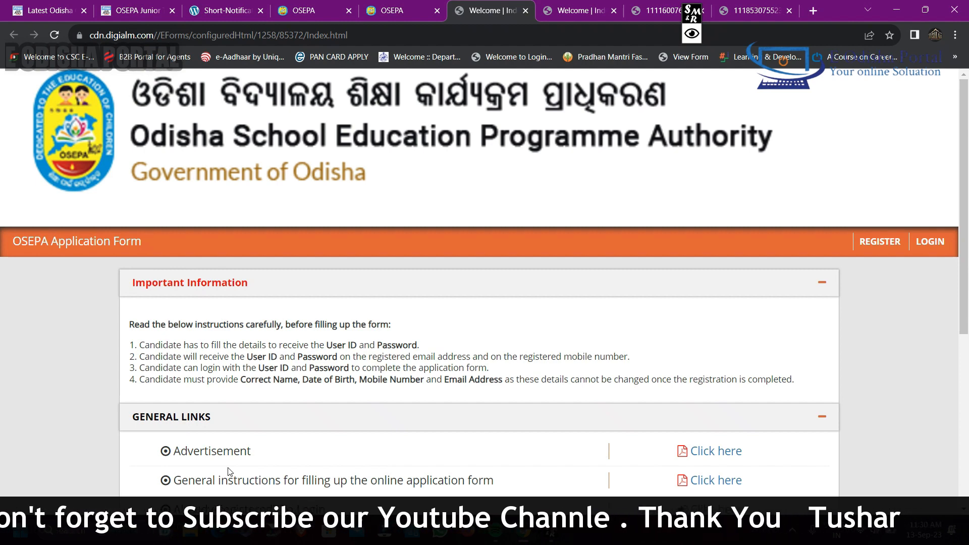
scroll(968, 276, down, 3)
scroll(968, 276, down, 2)
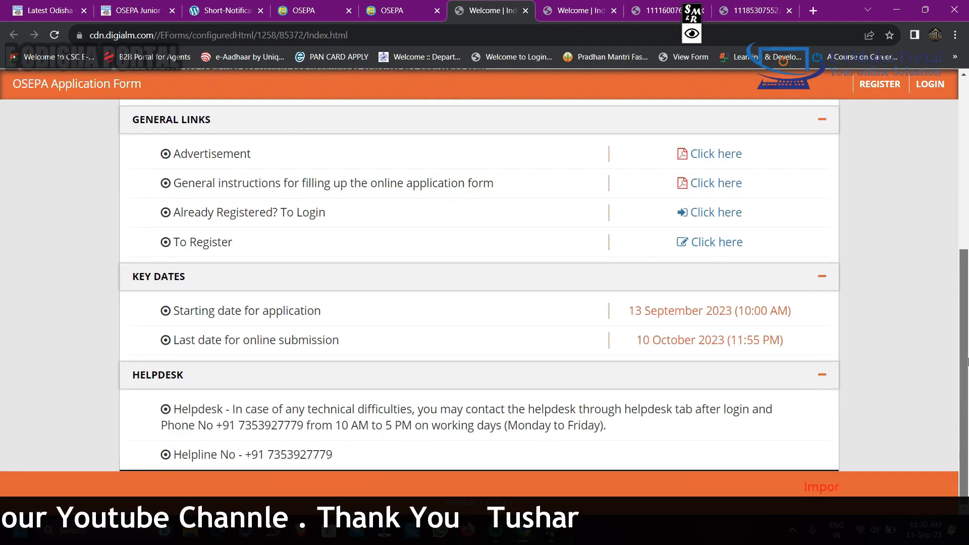
scroll(968, 263, up, 3)
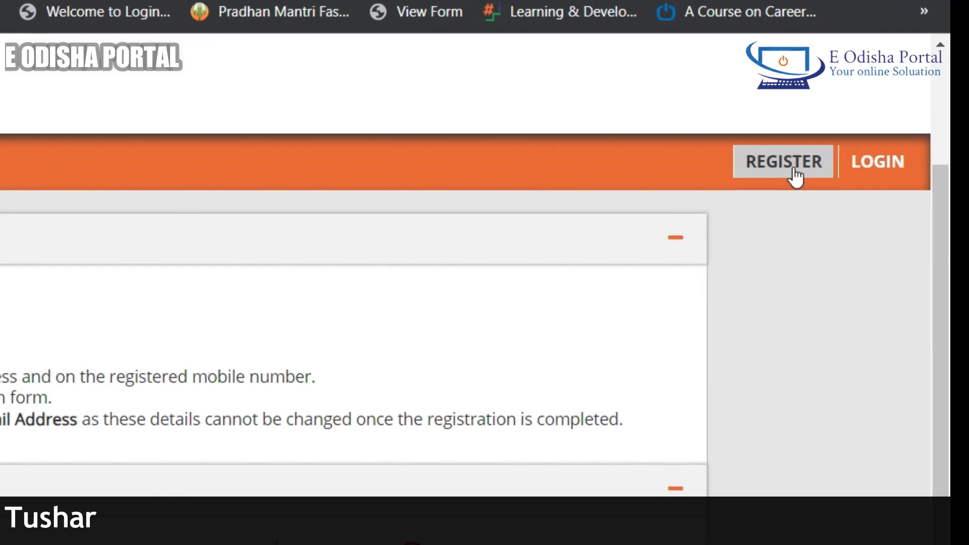
click(883, 114)
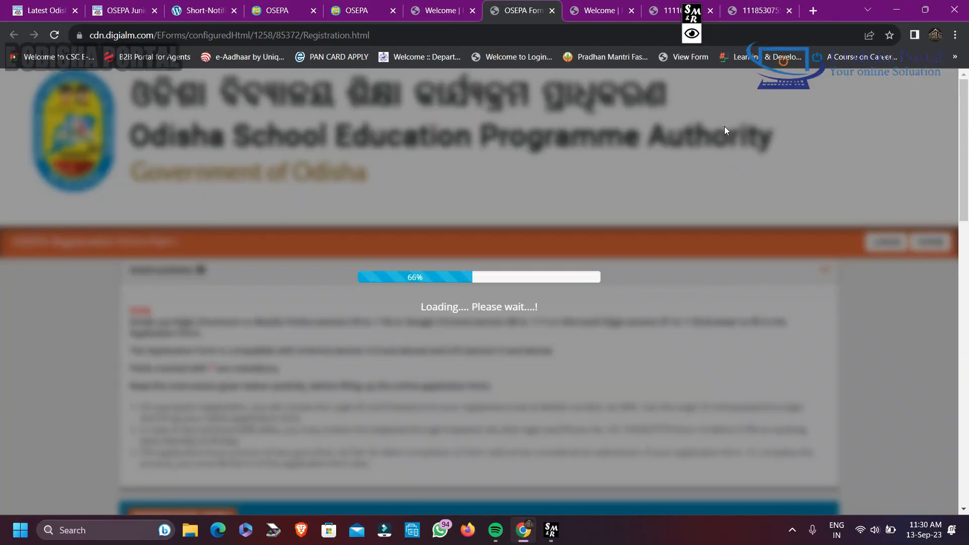
Answer No to applying for both categories in the Part I registration form, with the post Junior Teacher (Schematic) CATEGORY-1
scroll(722, 130, down, 4)
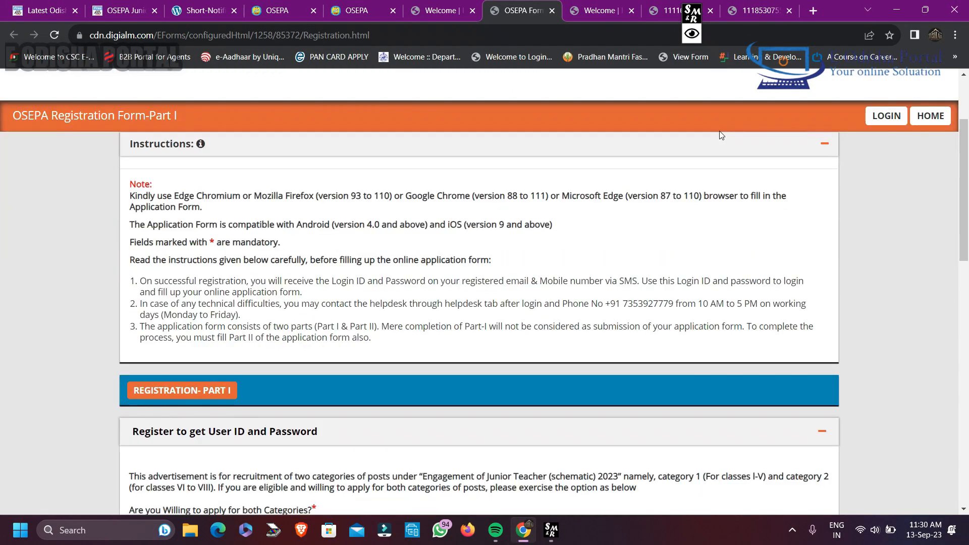
scroll(721, 135, down, 3)
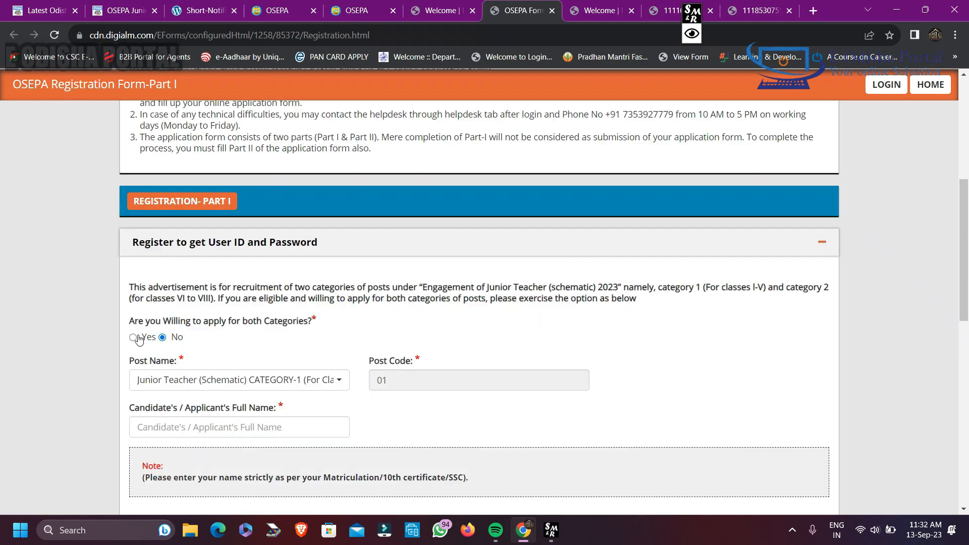
click(133, 337)
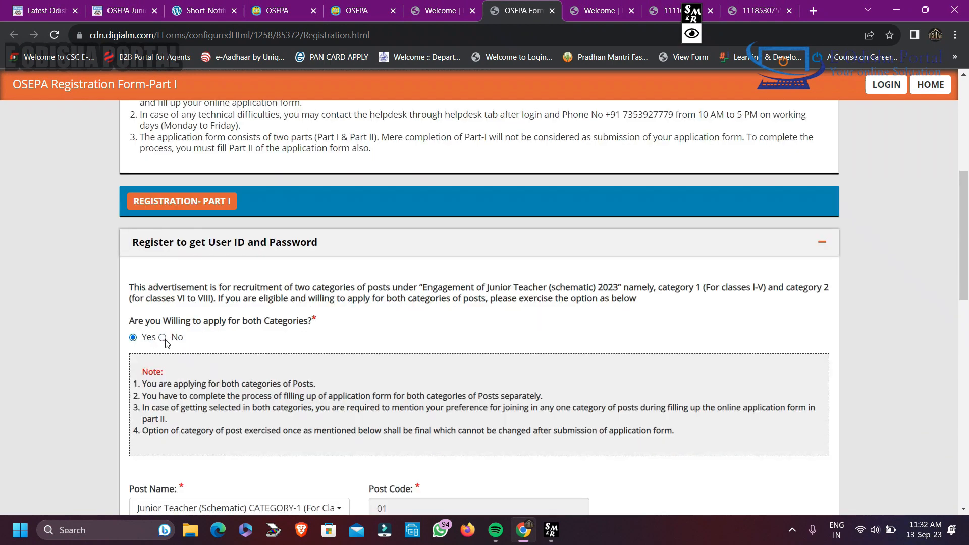
click(162, 337)
Enter the candidate's full name, and fill in and confirm the mobile number and email address
scroll(324, 347, down, 1)
click(183, 364)
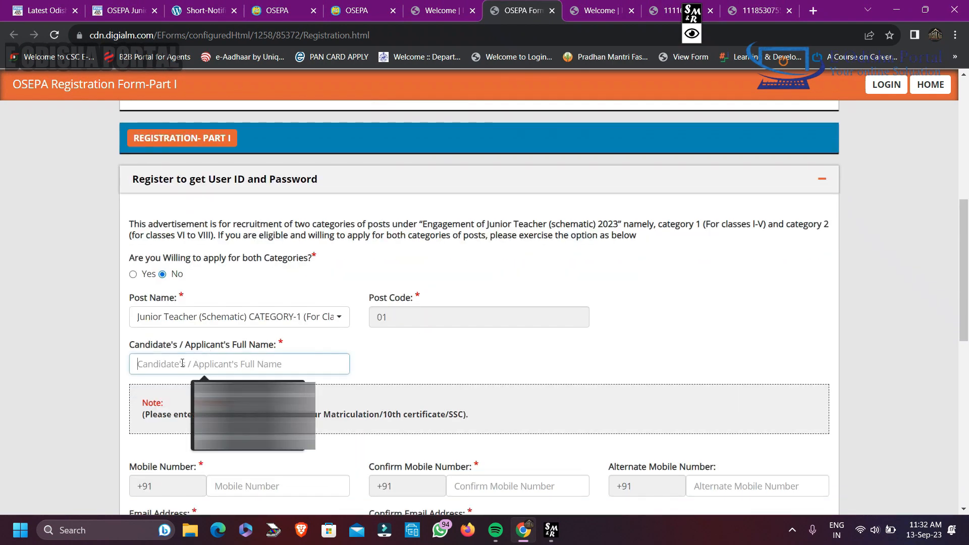
text(S)
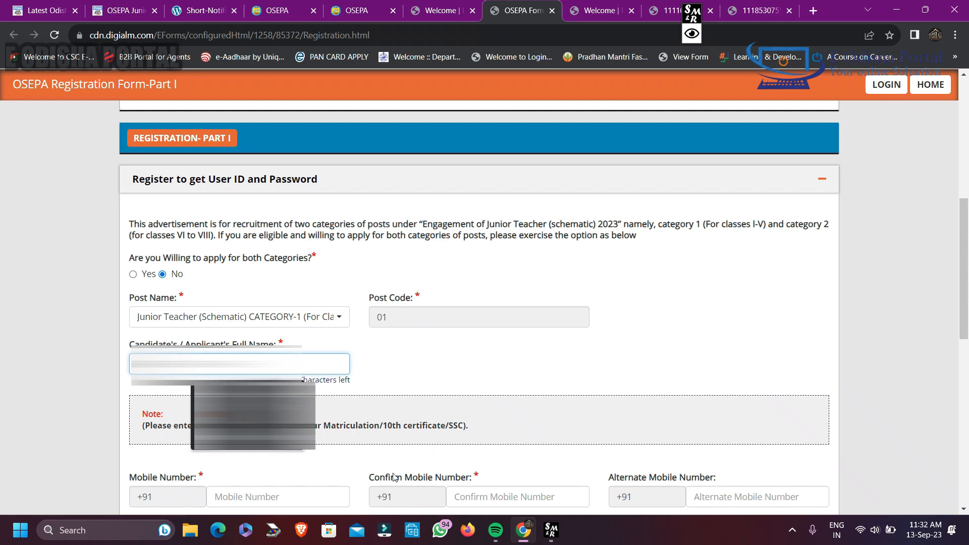
scroll(458, 357, down, 2)
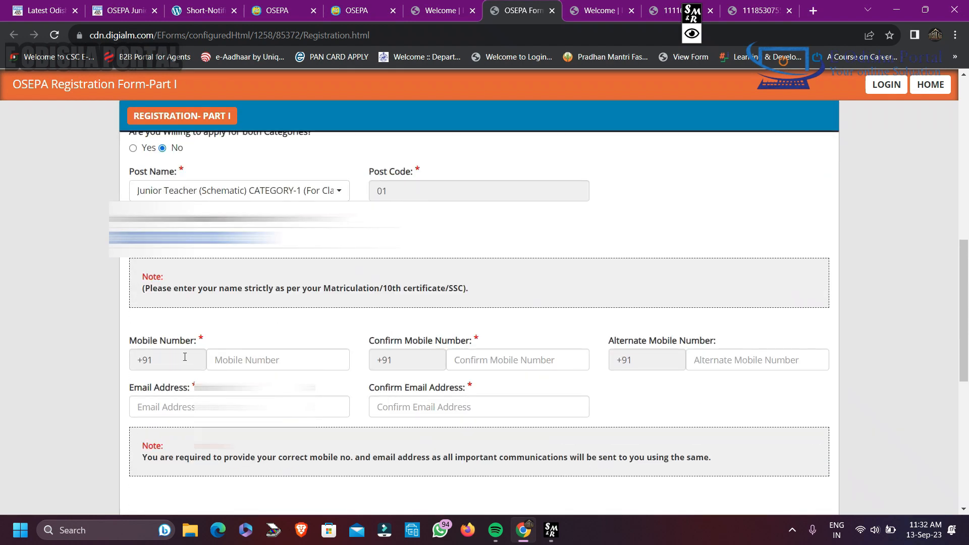
click(278, 360)
text(99)
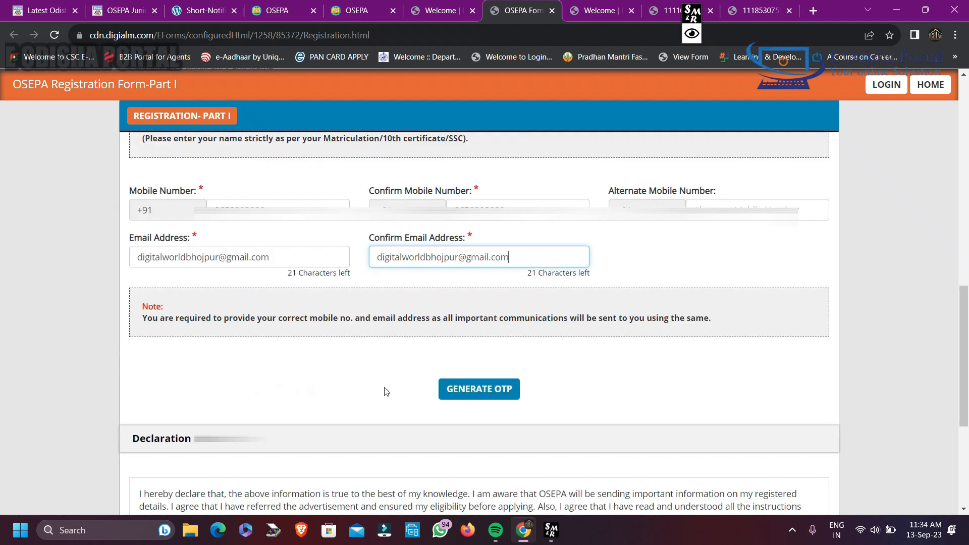
Generate an OTP for the contact details, enter the received code in the OTP field and validate it
scroll(451, 397, down, 1)
click(460, 383)
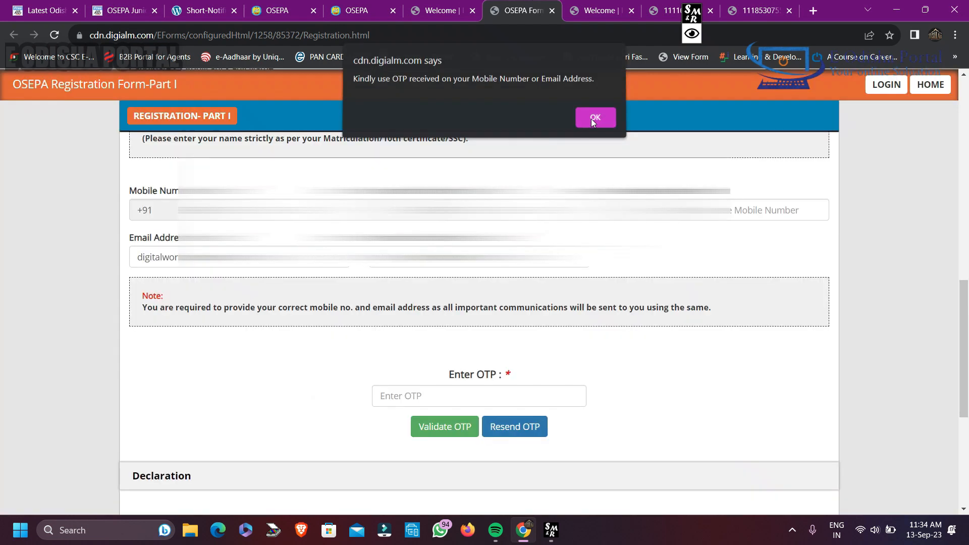
click(595, 119)
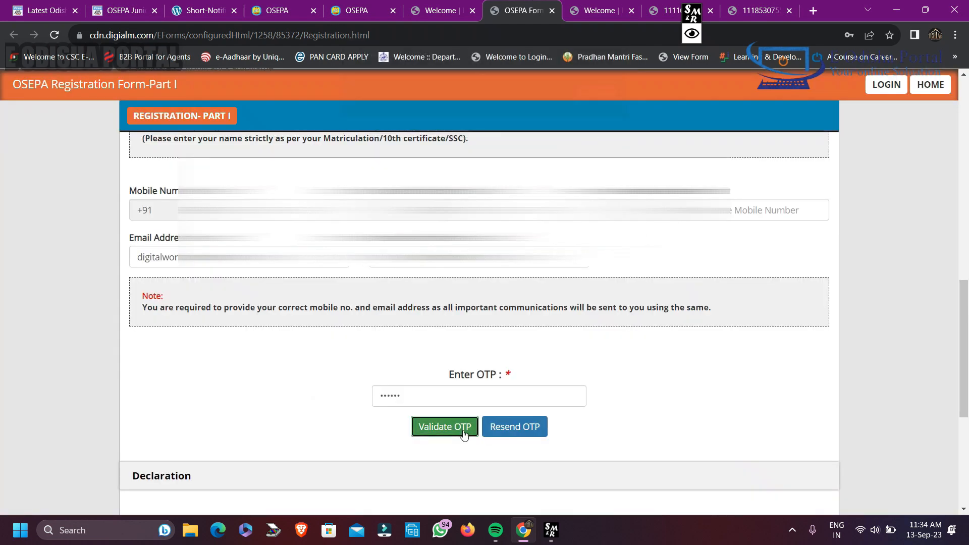
click(457, 430)
click(598, 117)
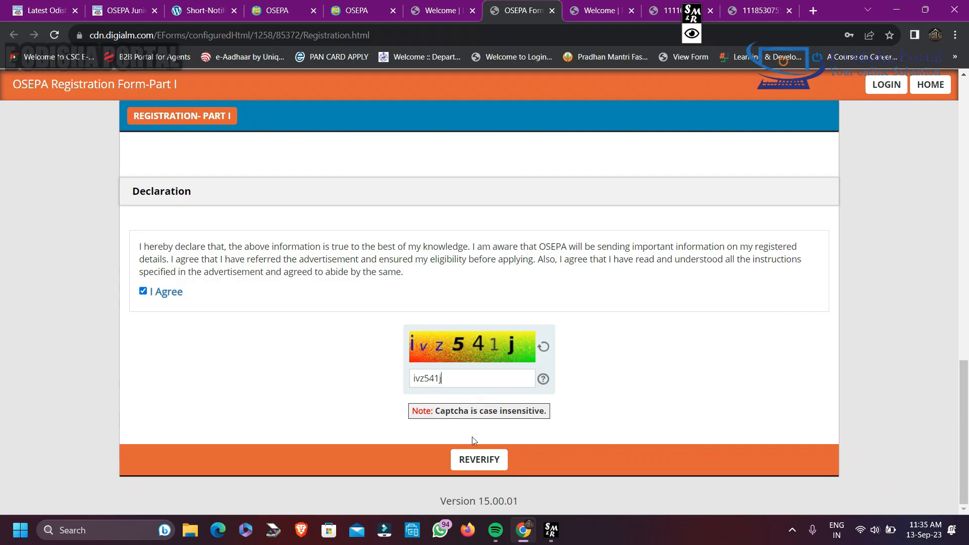
Complete the declaration and captcha, and mark the post name, full name, mobile number and email address as verified
click(478, 456)
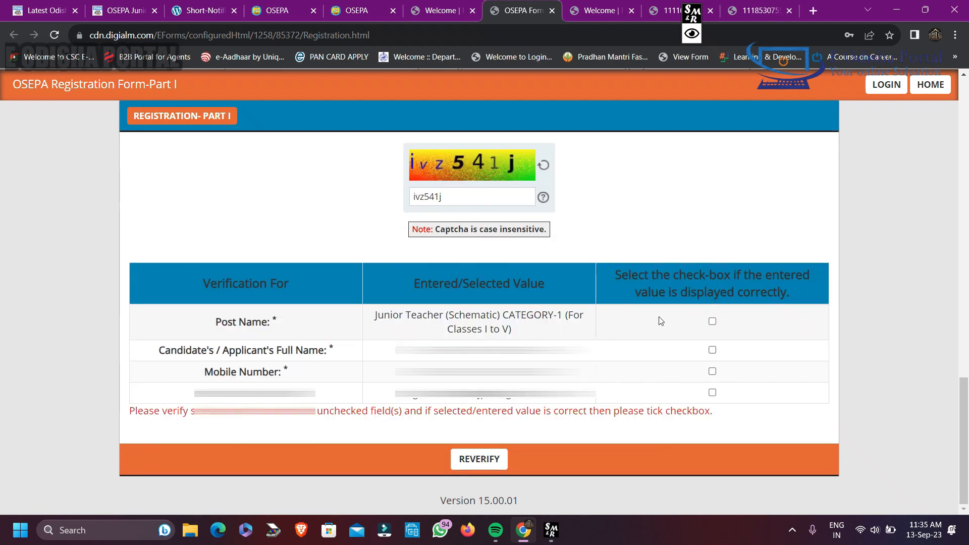
click(712, 321)
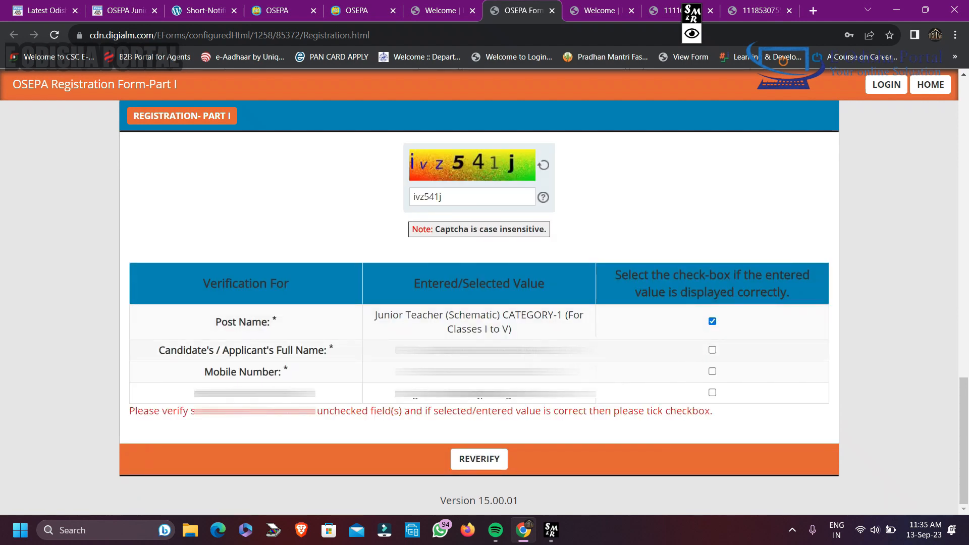
click(712, 351)
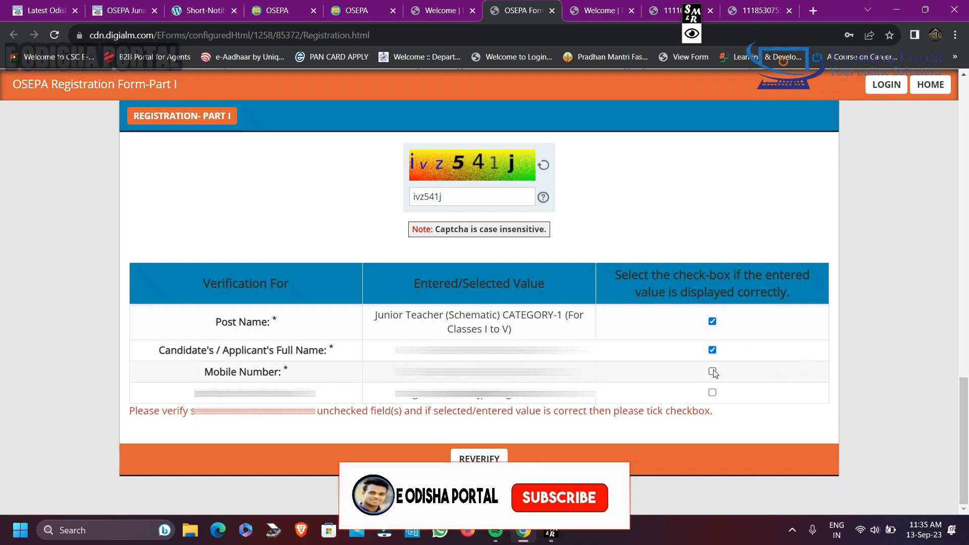
click(713, 373)
click(712, 393)
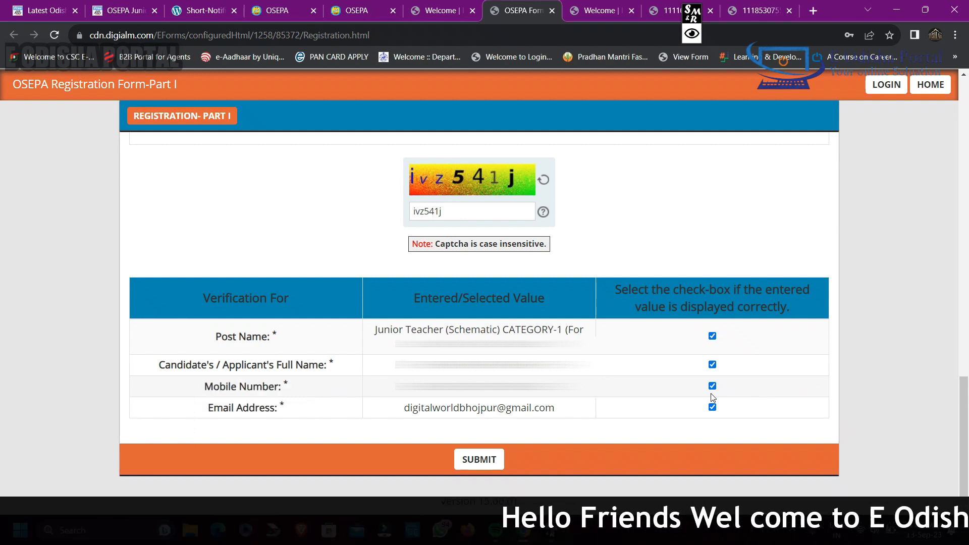
Submit the Part I registration and confirm that the entered information is correct
click(485, 463)
scroll(427, 282, down, 2)
click(736, 405)
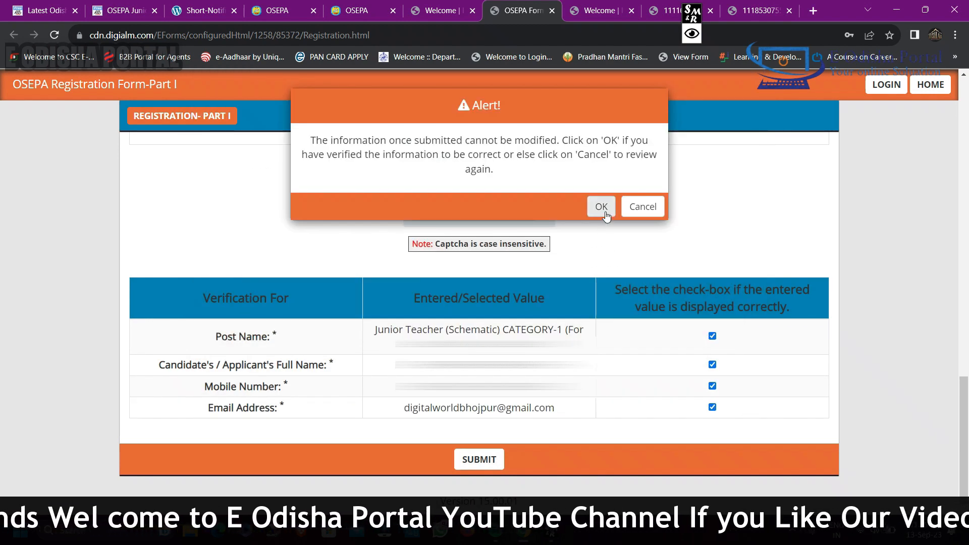
click(599, 206)
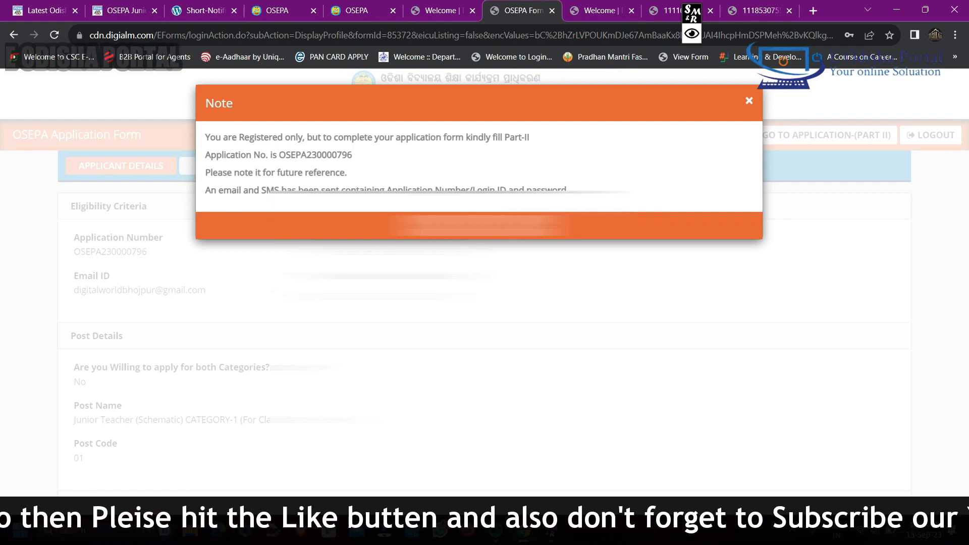
Dismiss the registration note and open Part II of the application form
click(832, 187)
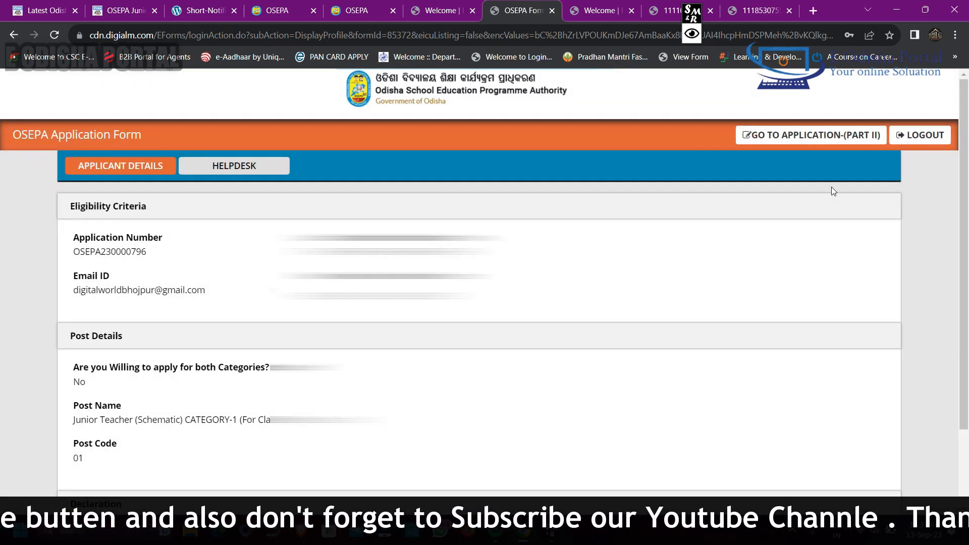
click(818, 134)
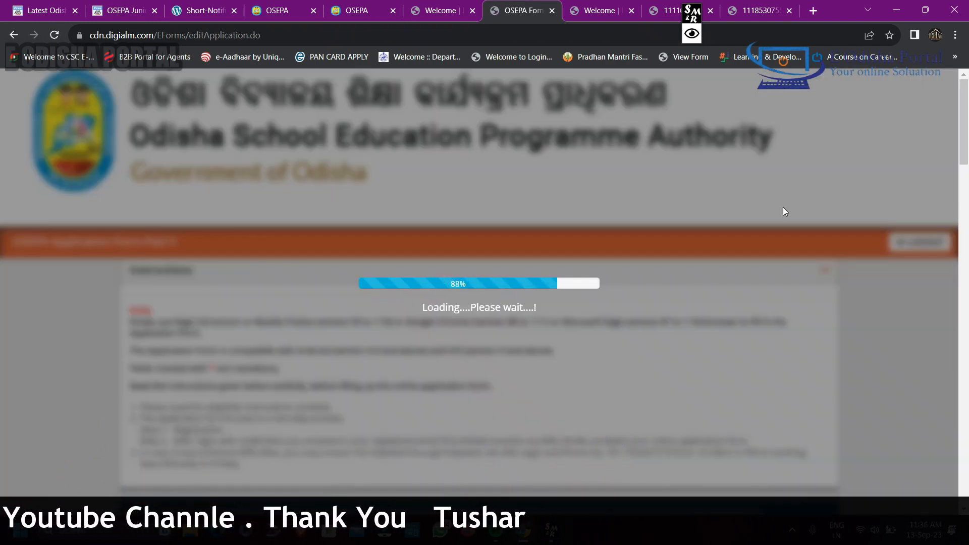
scroll(785, 209, down, 8)
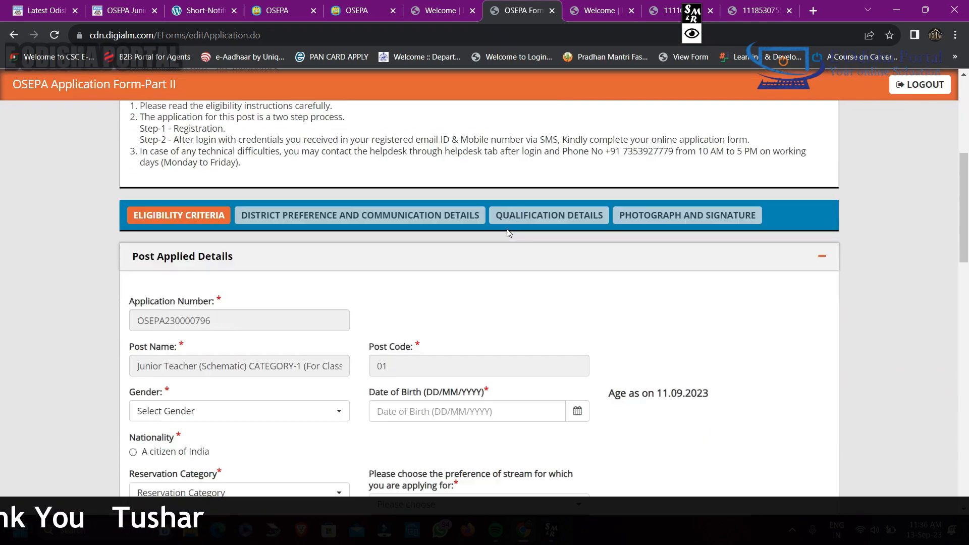
Set gender to Male, nationality to a citizen of India, reservation category to SEBC and stream to Arts/Commerce, and enter the date of birth
click(239, 334)
click(152, 402)
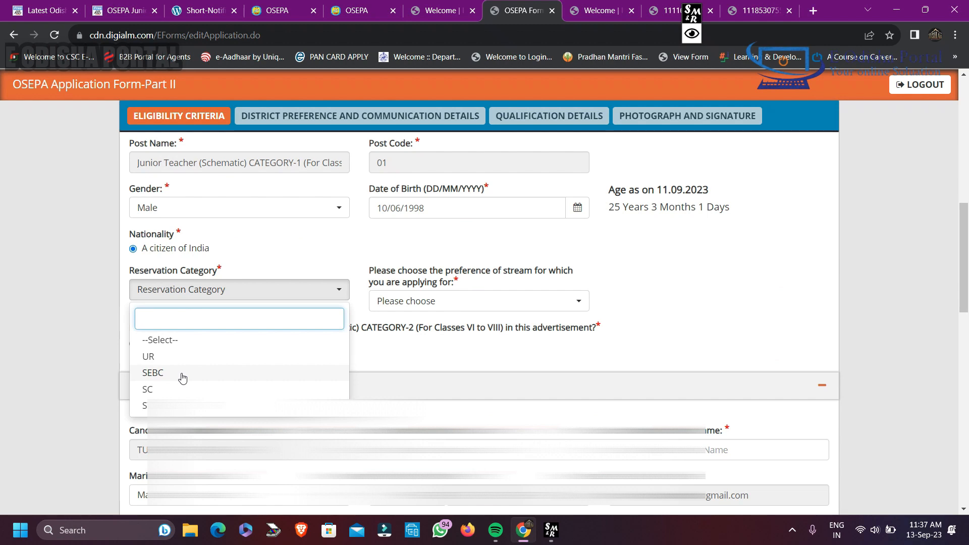
click(183, 376)
click(485, 303)
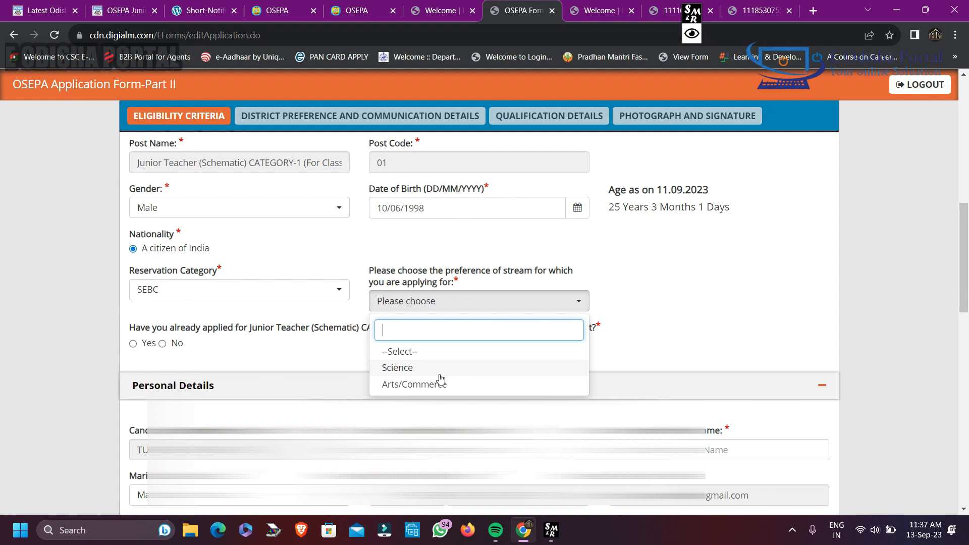
click(415, 384)
Choose Sambalpur as preferred test city 1 and Deogarh as preferred test city 2
scroll(414, 384, down, 1)
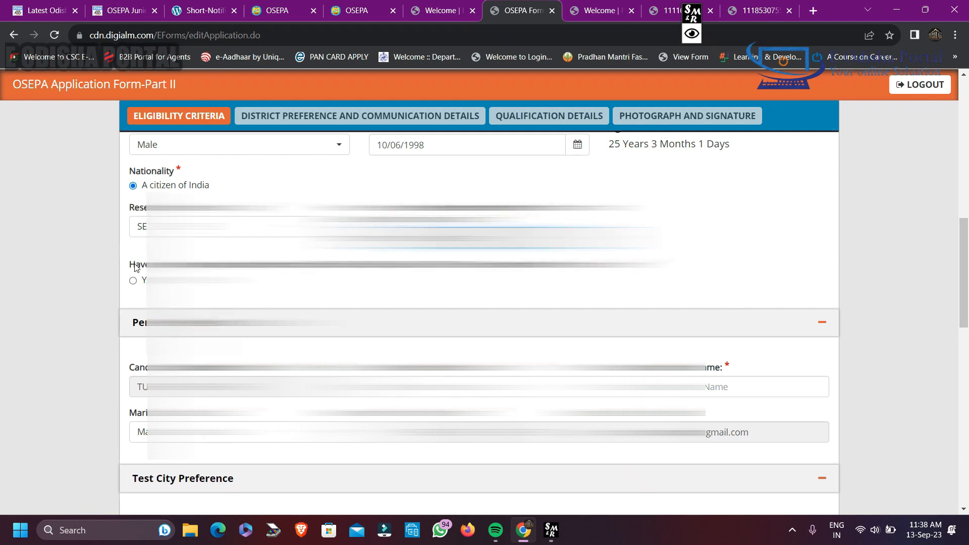
scroll(480, 303, down, 4)
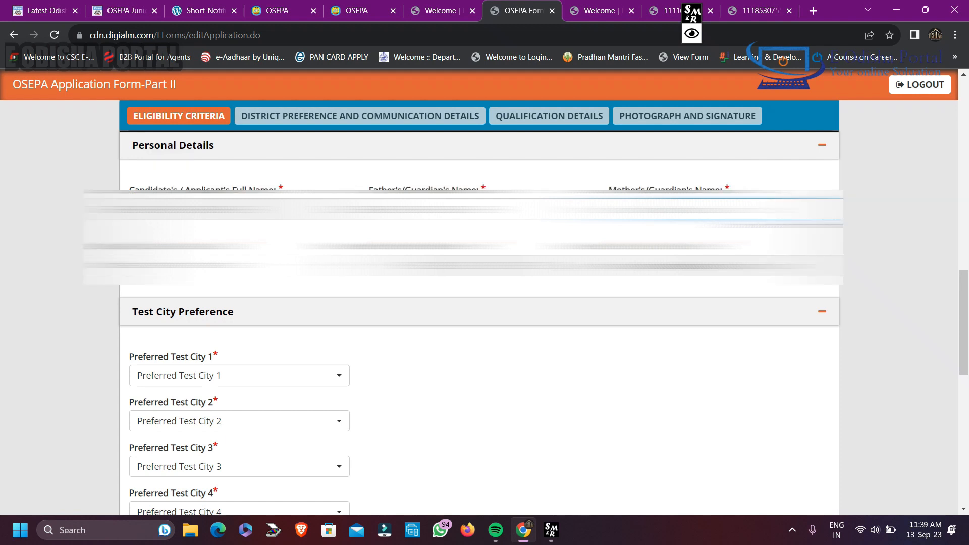
scroll(403, 288, down, 2)
click(218, 280)
scroll(219, 407, down, 6)
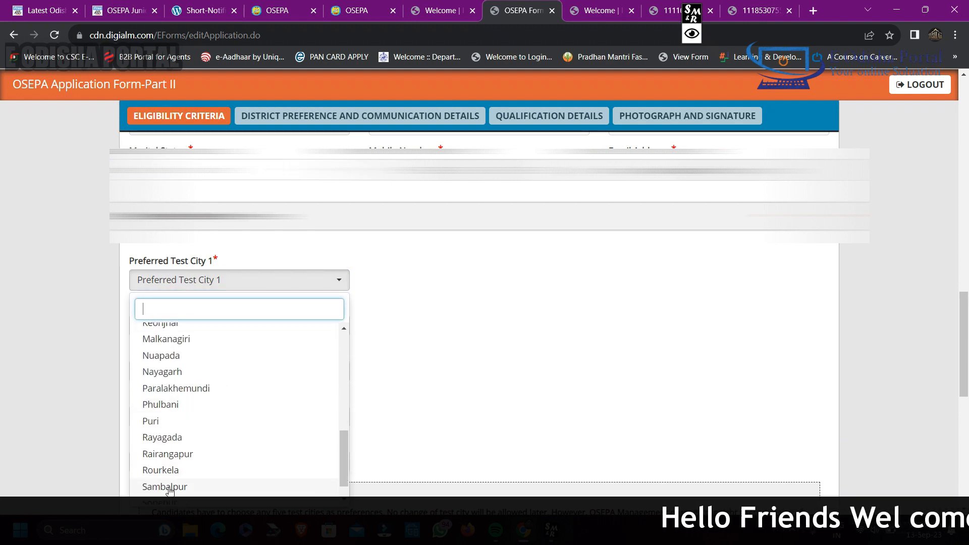
click(169, 488)
click(223, 325)
click(240, 263)
Choose Jharsuguda, Rourkela and Bhubaneswar as preferred test cities 3, 4 and 5
click(222, 371)
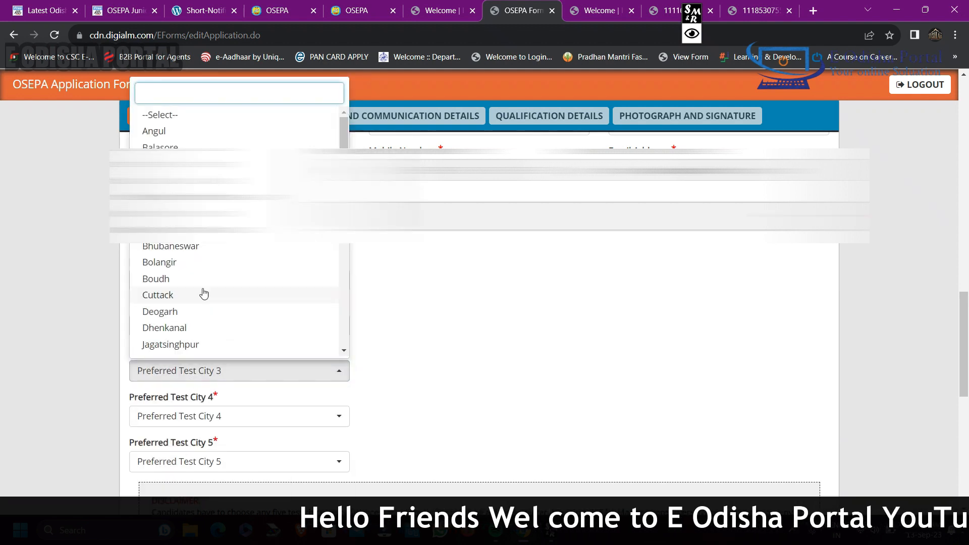
scroll(190, 314, down, 1)
click(184, 341)
click(197, 420)
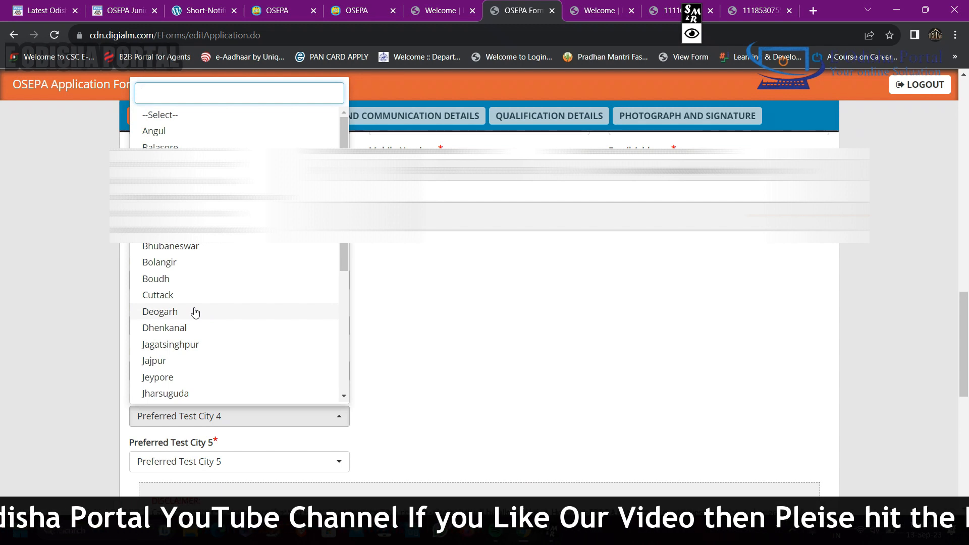
scroll(197, 319, down, 4)
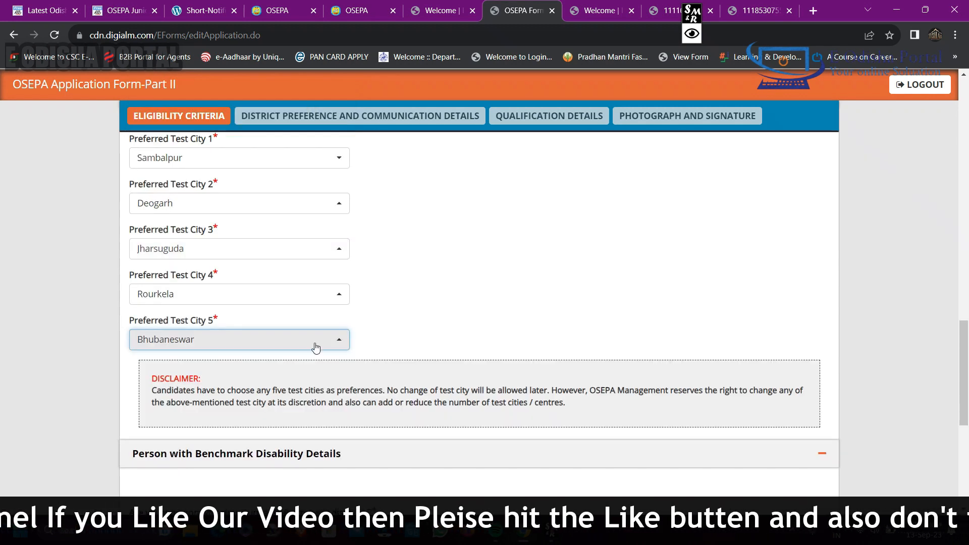
Answer No to the minimum 40% permanent disability question and No to the ex-serviceman question
scroll(316, 347, down, 3)
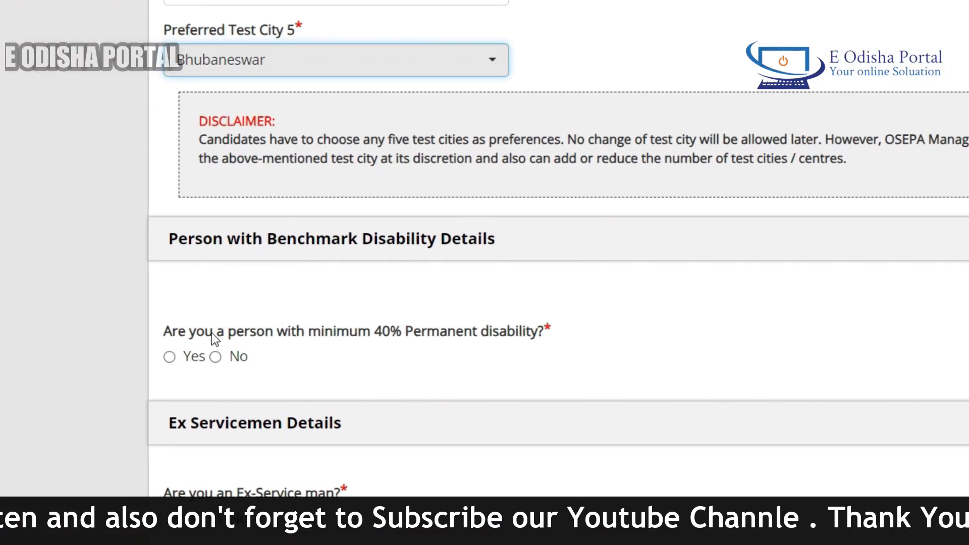
click(215, 357)
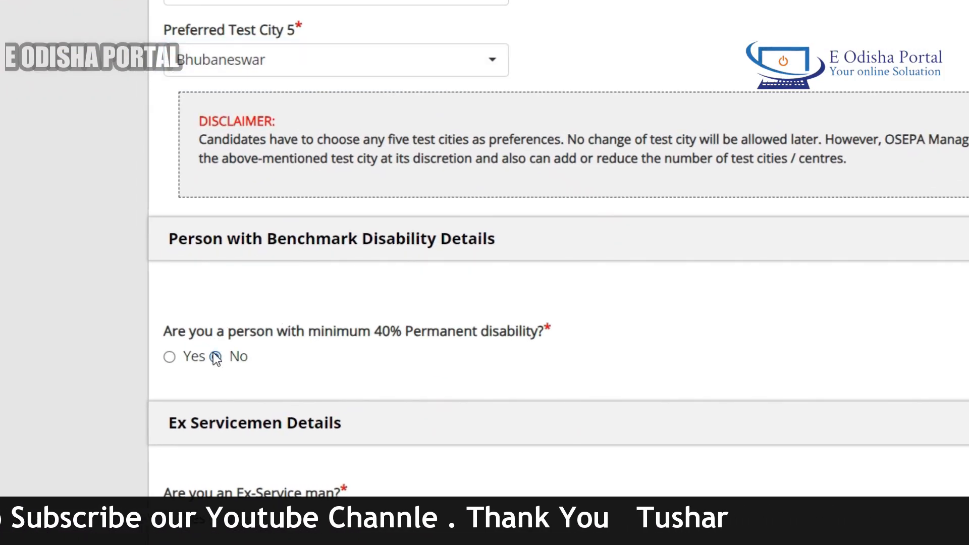
scroll(216, 359, down, 5)
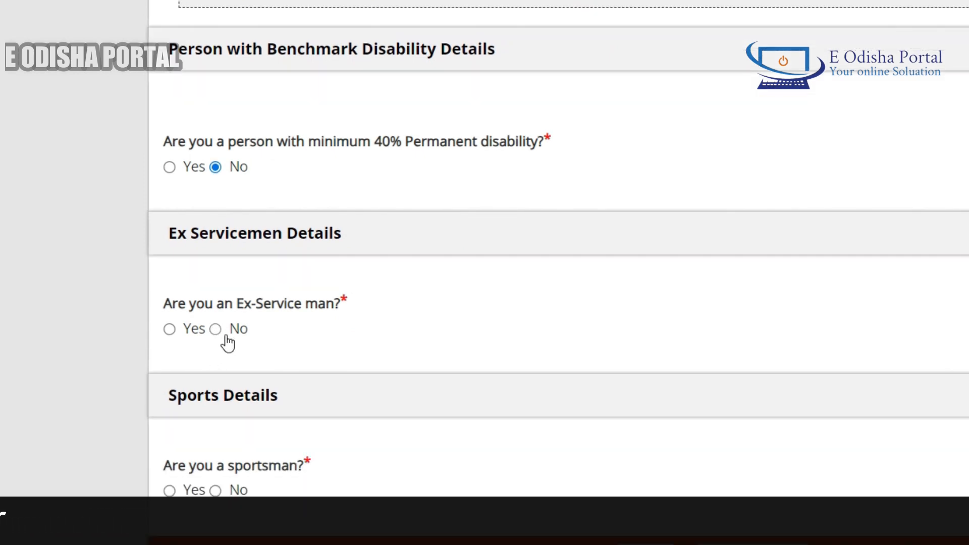
click(227, 337)
scroll(225, 336, down, 3)
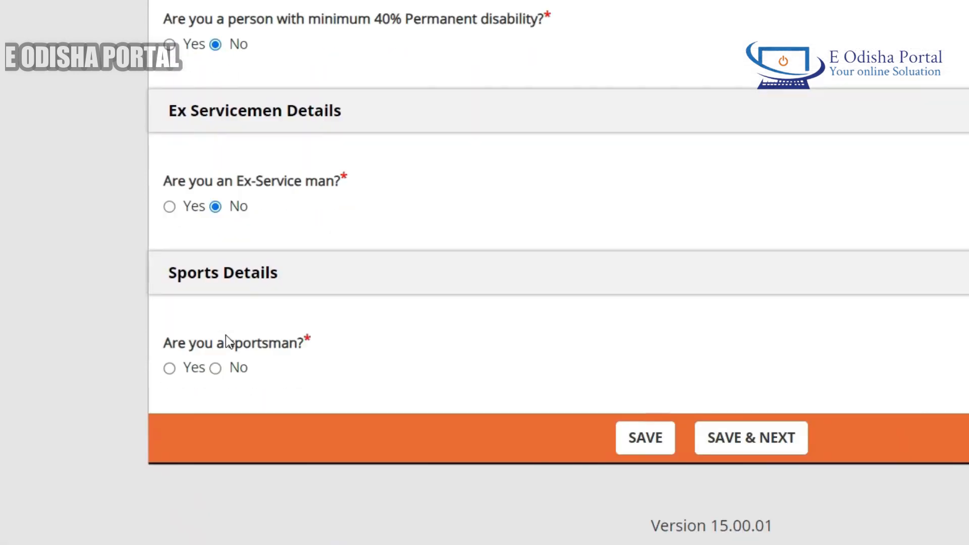
Answer No to the sportsman question, save the eligibility criteria and continue to the district preference section
click(215, 368)
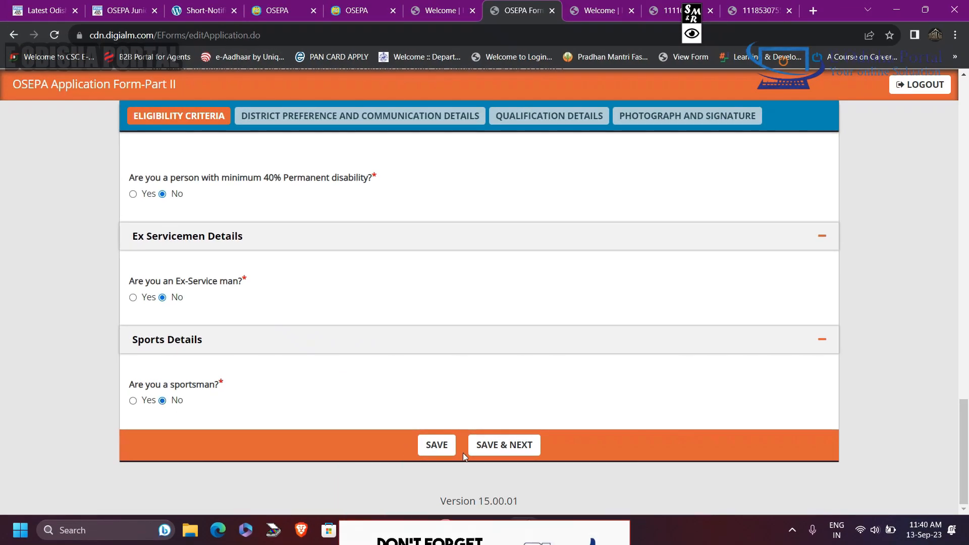
click(510, 456)
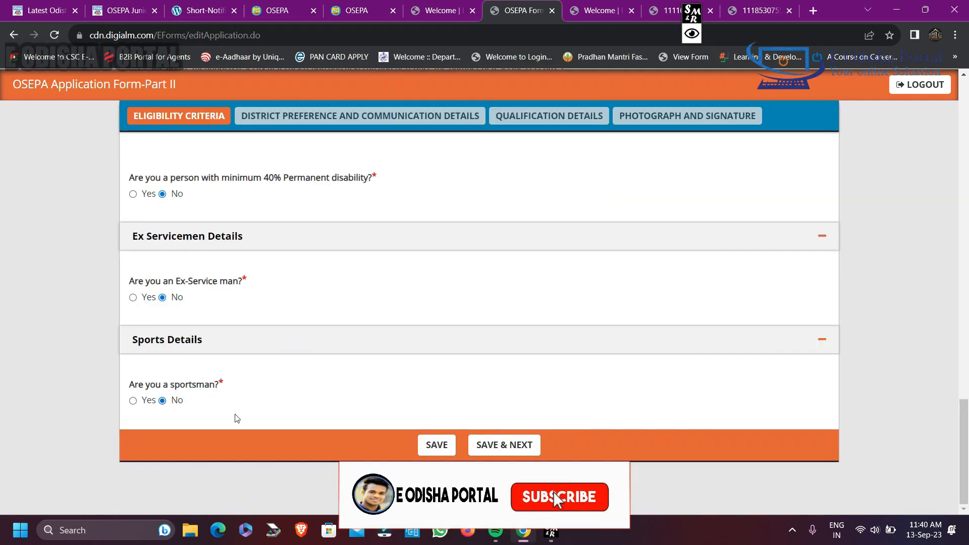
click(504, 445)
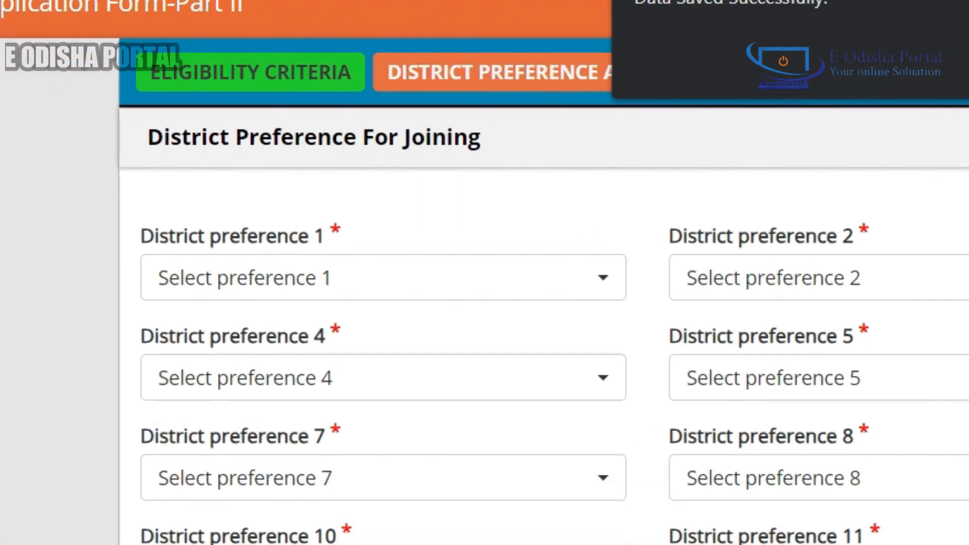
Choose Sambalpur, Deogarh and Jharsuguda as district preferences 1, 2 and 3
scroll(650, 274, up, 1)
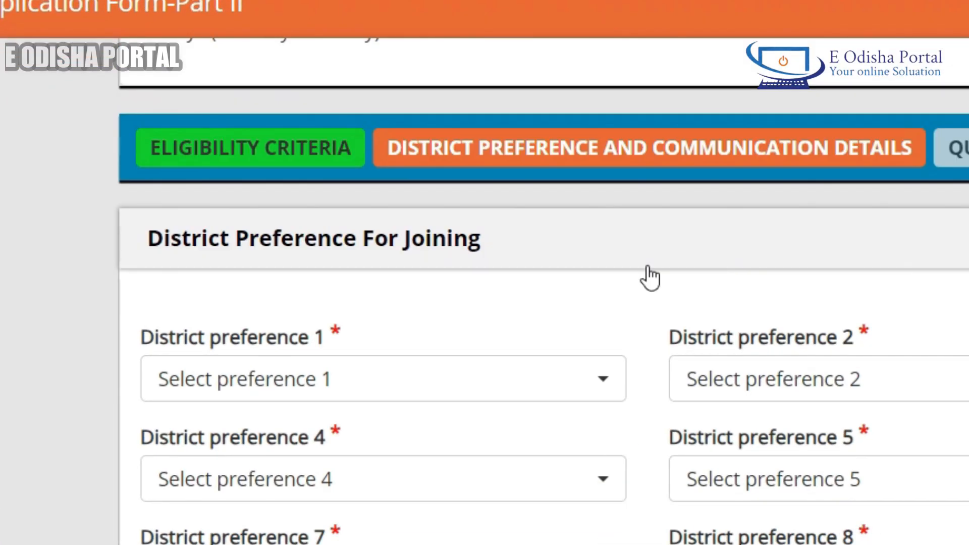
click(384, 295)
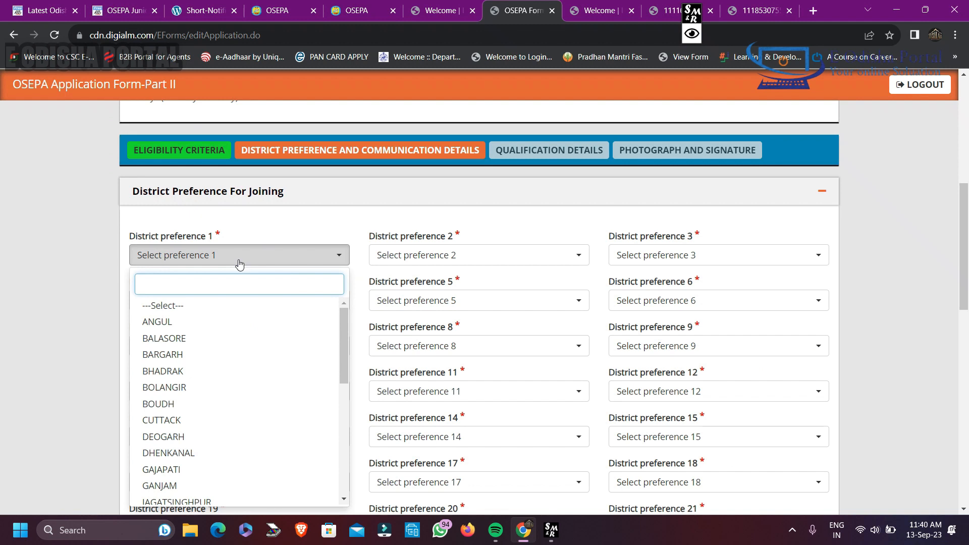
text(sam)
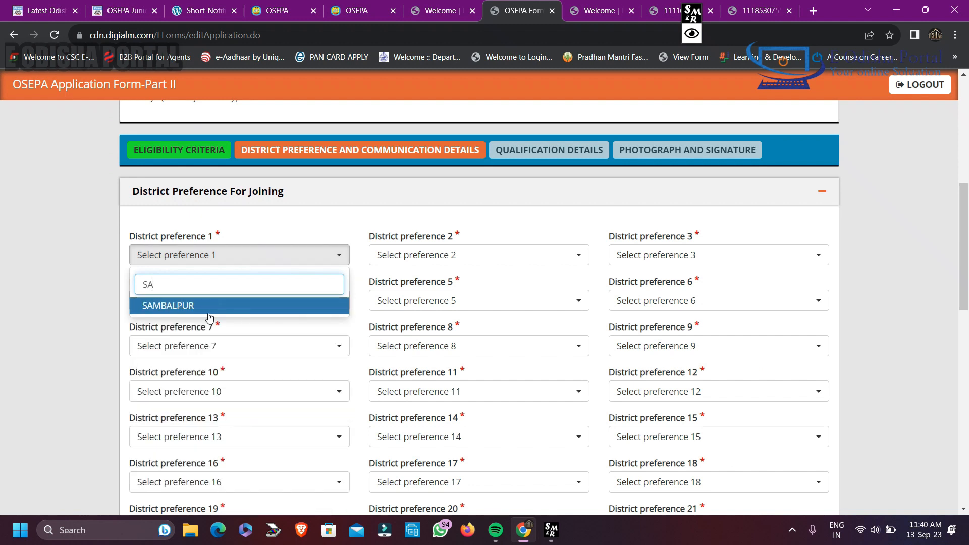
click(210, 309)
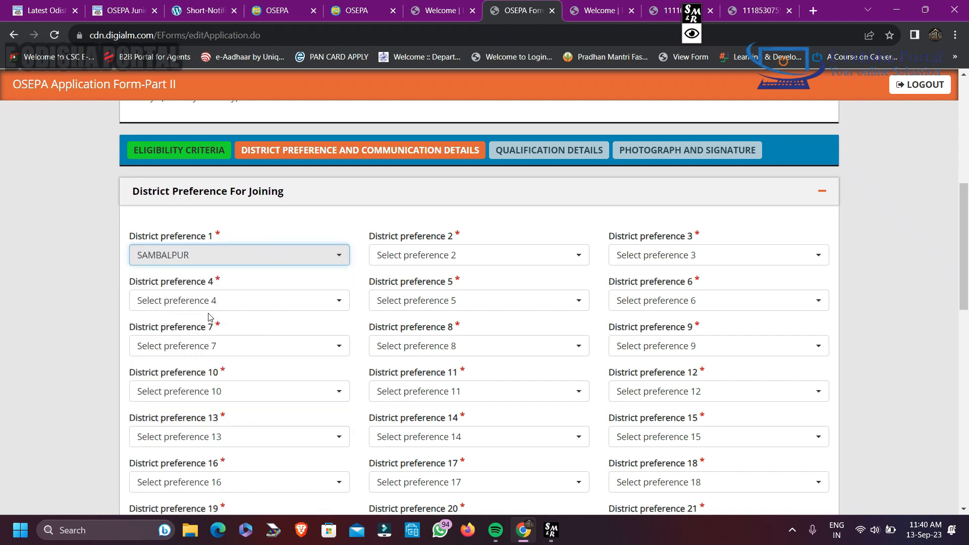
click(412, 257)
click(403, 437)
click(660, 256)
click(642, 309)
Choose Sundargarh, Keonjhar and Angul as district preferences 4, 5 and 6
click(318, 299)
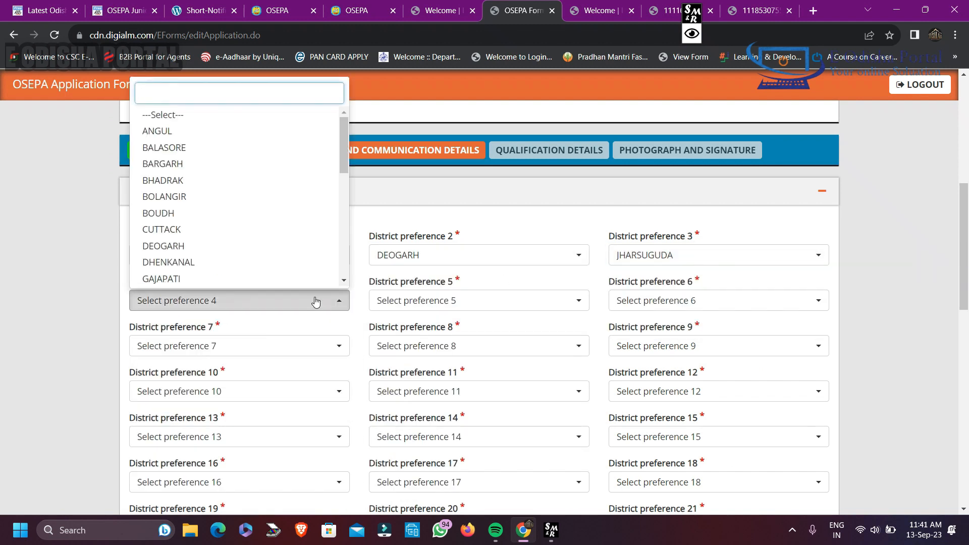
click(152, 111)
click(454, 303)
click(418, 236)
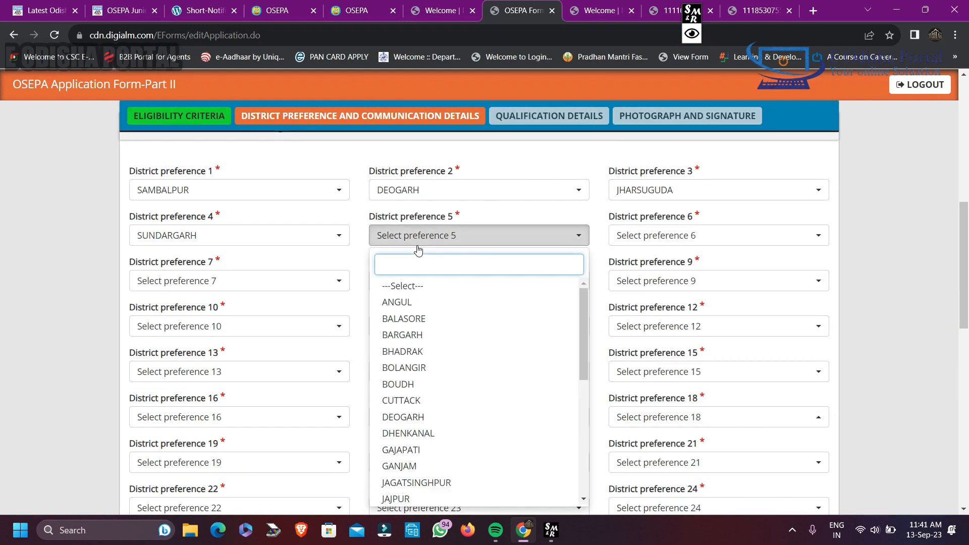
scroll(434, 374, down, 5)
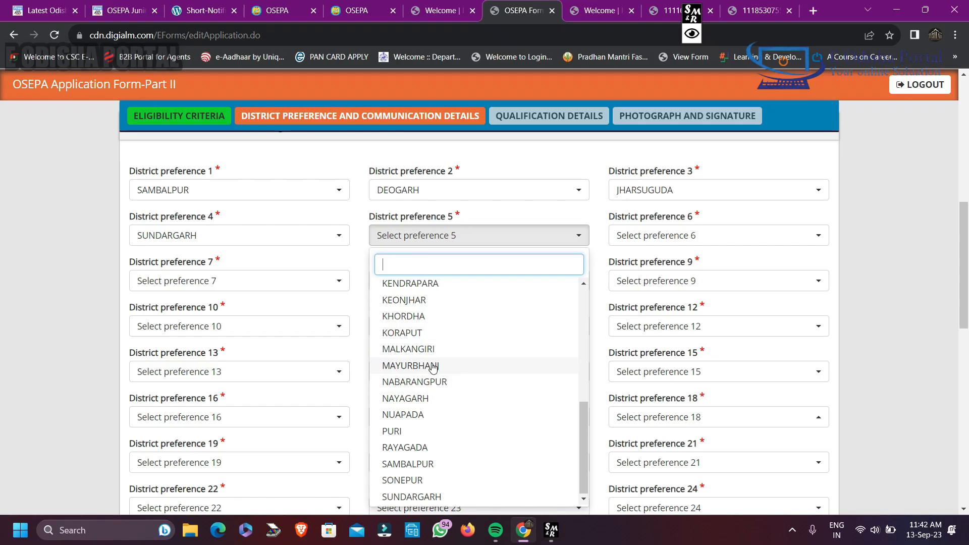
click(404, 302)
click(656, 236)
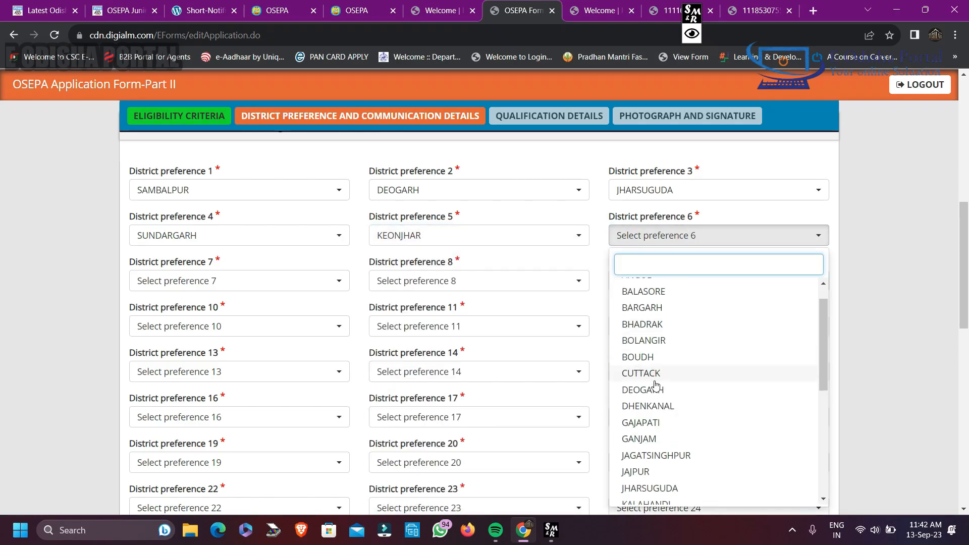
scroll(656, 386, down, 3)
click(646, 301)
Choose Balasore, Bargarh and Bhadrak as district preferences 7, 8 and 9
click(212, 280)
click(177, 364)
click(429, 281)
click(414, 380)
click(661, 281)
click(653, 398)
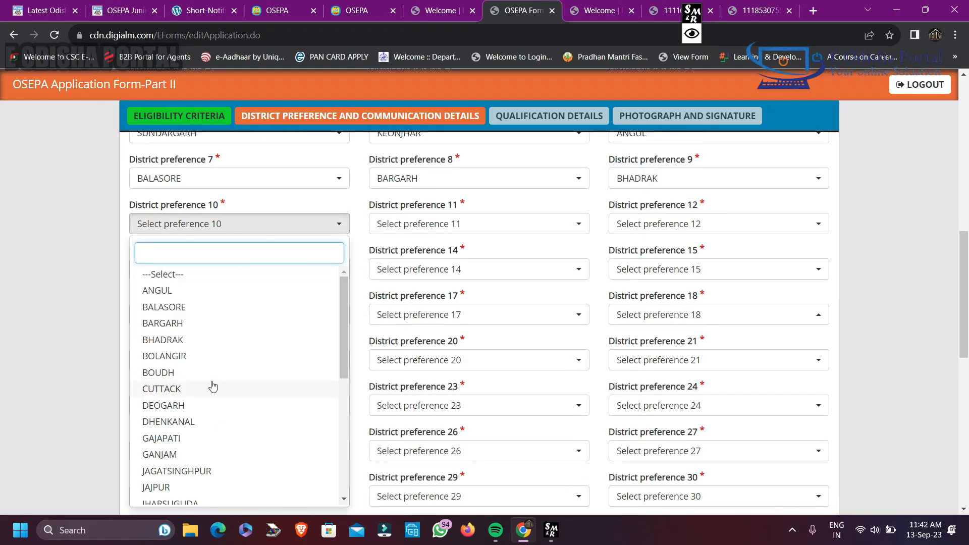
Choose Boudh, Cuttack and Dhenkanal as district preferences 10, 11 and 12
click(209, 373)
click(434, 225)
click(432, 389)
click(659, 225)
click(654, 423)
Choose Gajapati, Ganjam and Koraput as district preferences 13, 14 and 15
scroll(651, 424, down, 1)
click(218, 226)
click(202, 440)
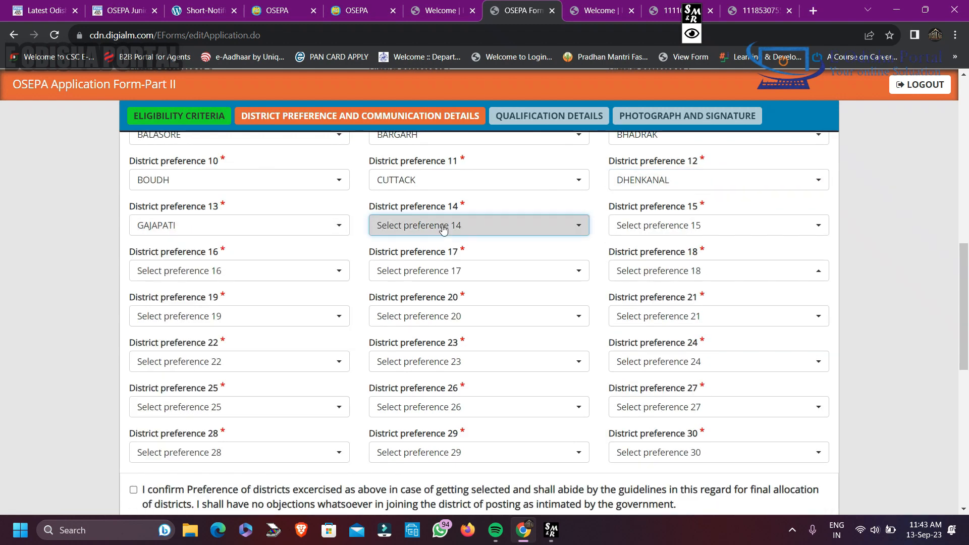
click(443, 228)
click(429, 320)
click(656, 225)
scroll(680, 303, down, 2)
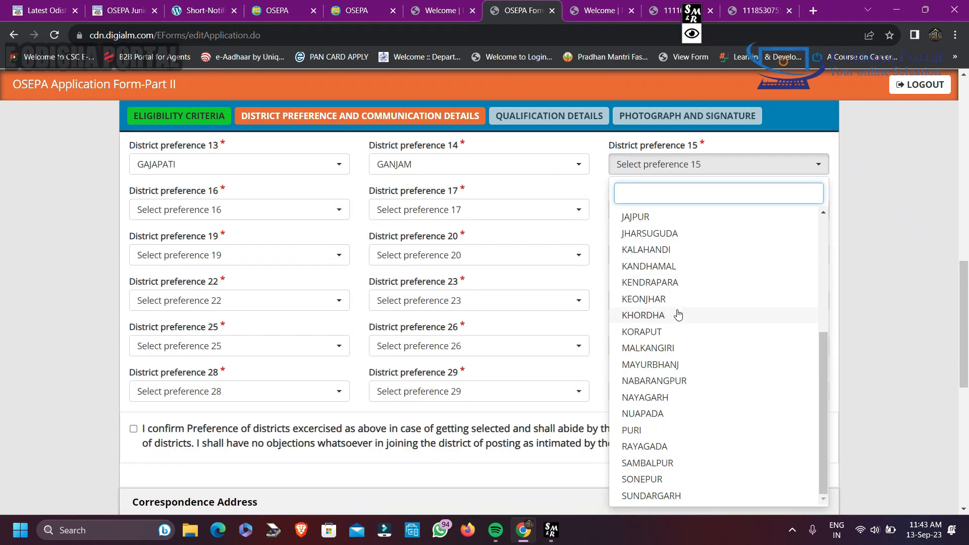
click(676, 332)
Choose Kandhamal, Kendrapara and Malkangiri as district preferences 16, 17 and 18
click(226, 215)
click(212, 429)
click(457, 212)
click(447, 444)
click(679, 212)
scroll(678, 412, down, 3)
click(669, 448)
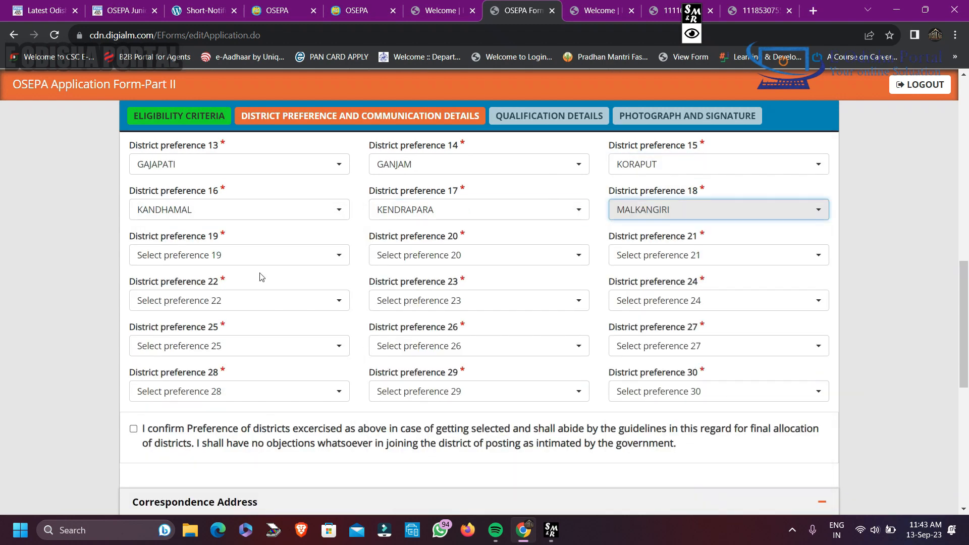
Choose Sonepur as district preference 19 and Rayagada as district preference 22
click(240, 258)
scroll(230, 404, down, 5)
click(222, 482)
click(217, 302)
scroll(207, 238, down, 6)
click(199, 230)
Try to choose Cuttack and Boudh in turn as district preference 25
click(218, 353)
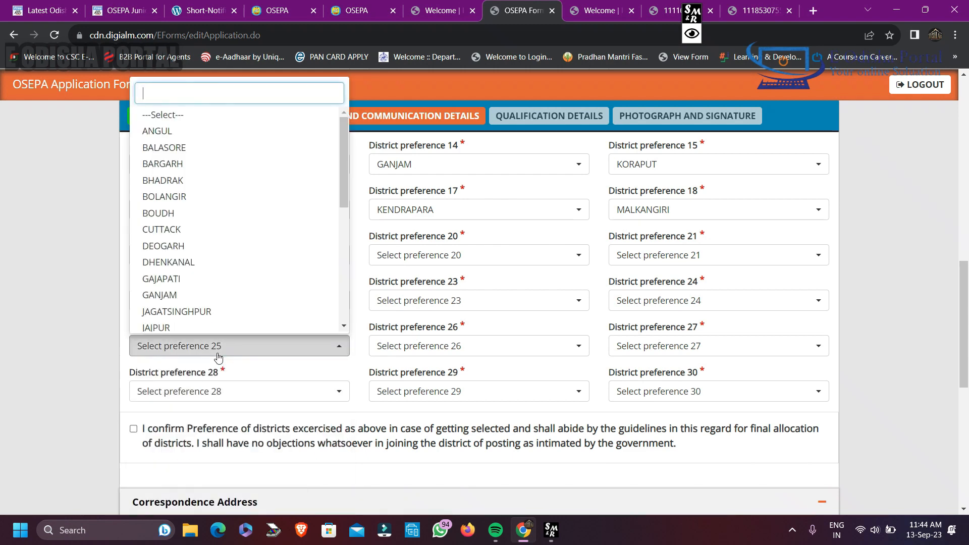
click(202, 232)
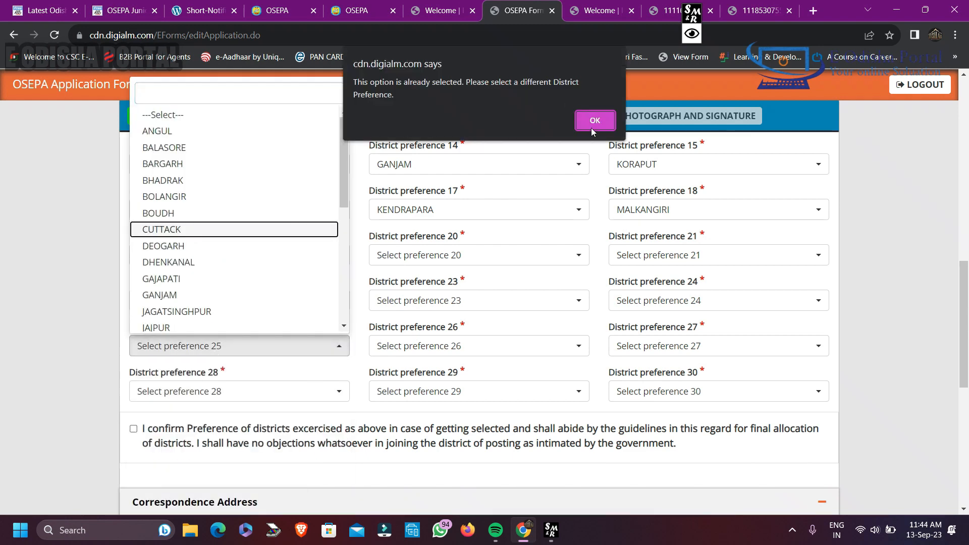
click(594, 121)
click(202, 215)
click(595, 121)
Choose Nuapada as district preference 25 and Nayagarh as district preference 28
scroll(240, 303, down, 6)
click(222, 321)
click(212, 393)
scroll(176, 303, down, 5)
click(173, 272)
Choose Nabarangpur, Mayurbhanj and Jagatsinghpur as district preferences 29, 26 and 23
click(435, 392)
scroll(433, 303, down, 5)
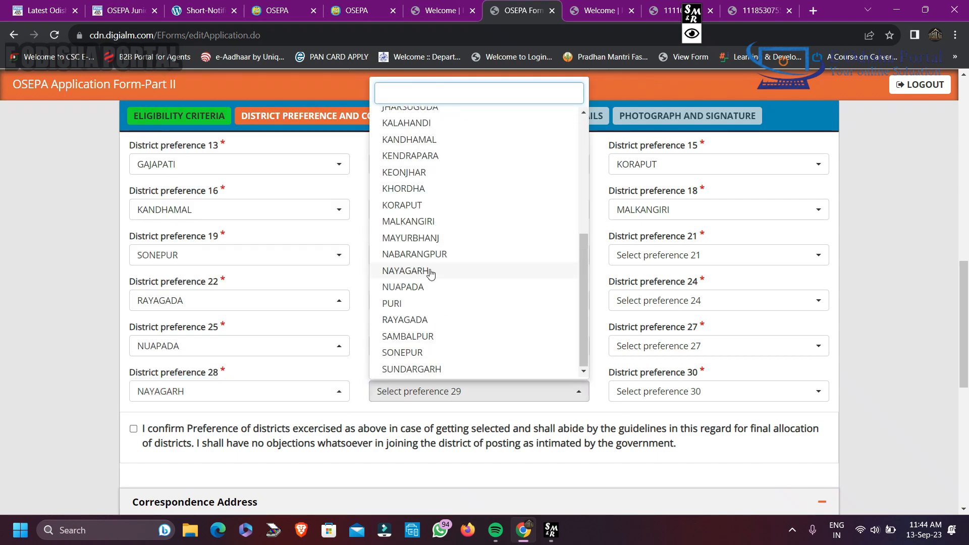
click(429, 256)
click(430, 346)
click(423, 195)
click(444, 301)
scroll(454, 280, down, 8)
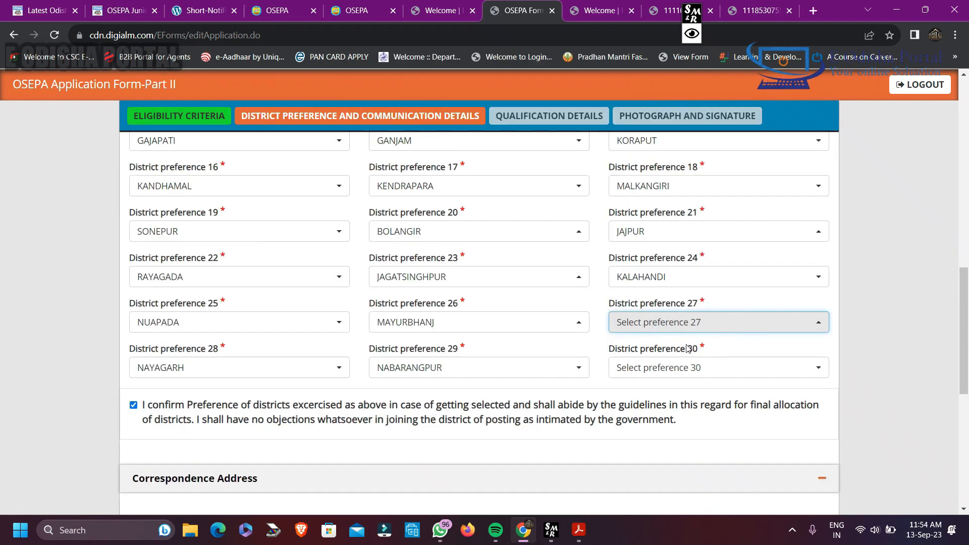
Choose Khordha as district preference 27 and Puri as district preference 30
click(717, 367)
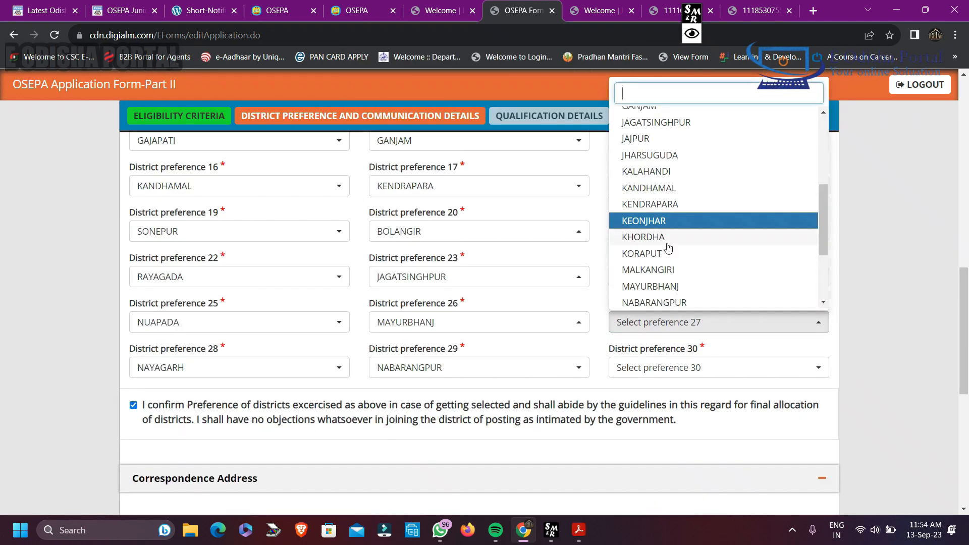
scroll(666, 329, down, 3)
click(656, 284)
scroll(656, 303, down, 3)
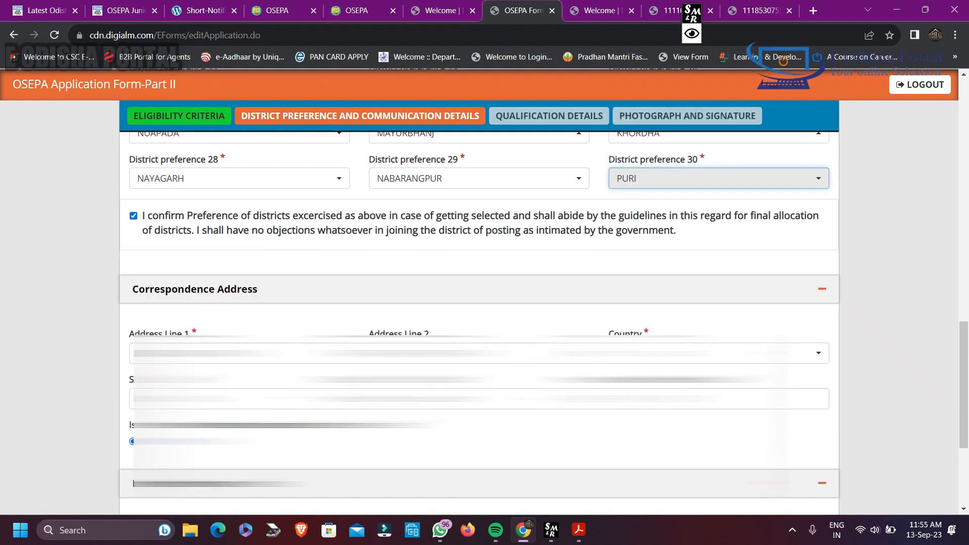
Review the chosen district preferences, the confirmation statement and the correspondence and permanent address sections
scroll(480, 323, down, 4)
scroll(480, 323, up, 18)
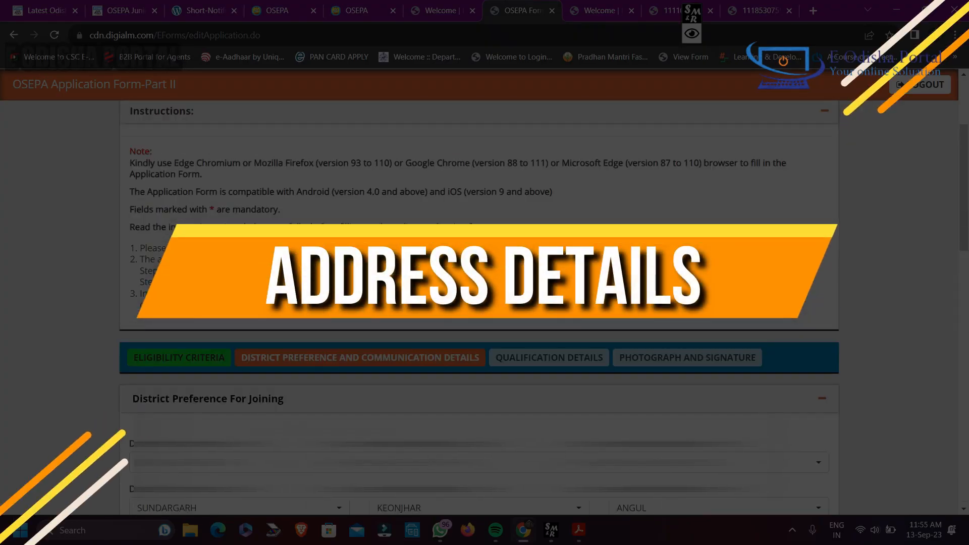
scroll(479, 323, down, 7)
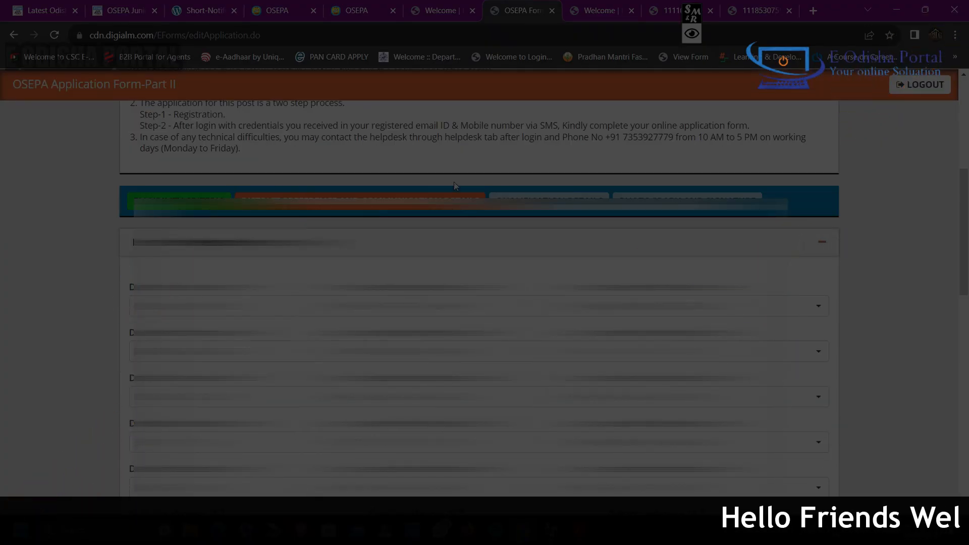
scroll(680, 192, down, 7)
scroll(680, 192, up, 7)
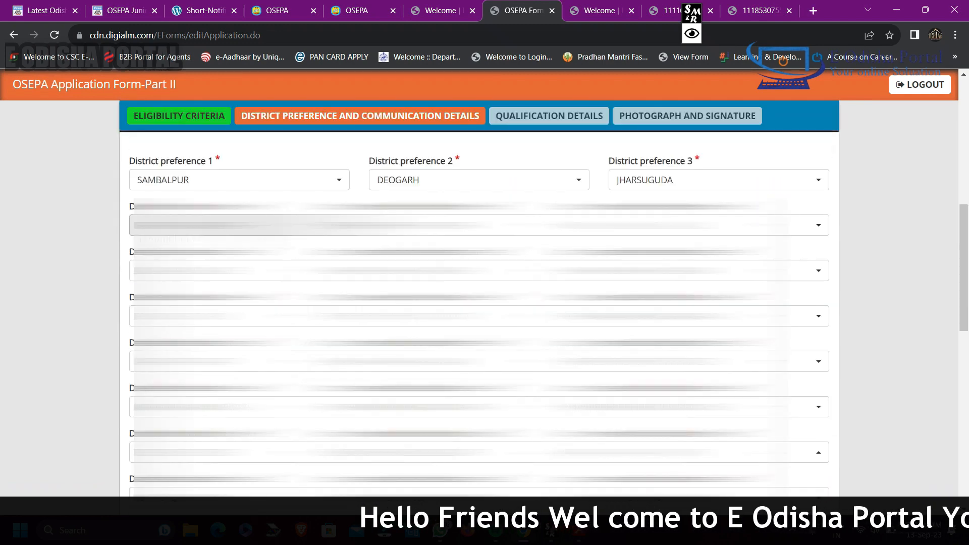
scroll(679, 194, down, 1)
scroll(679, 194, down, 4)
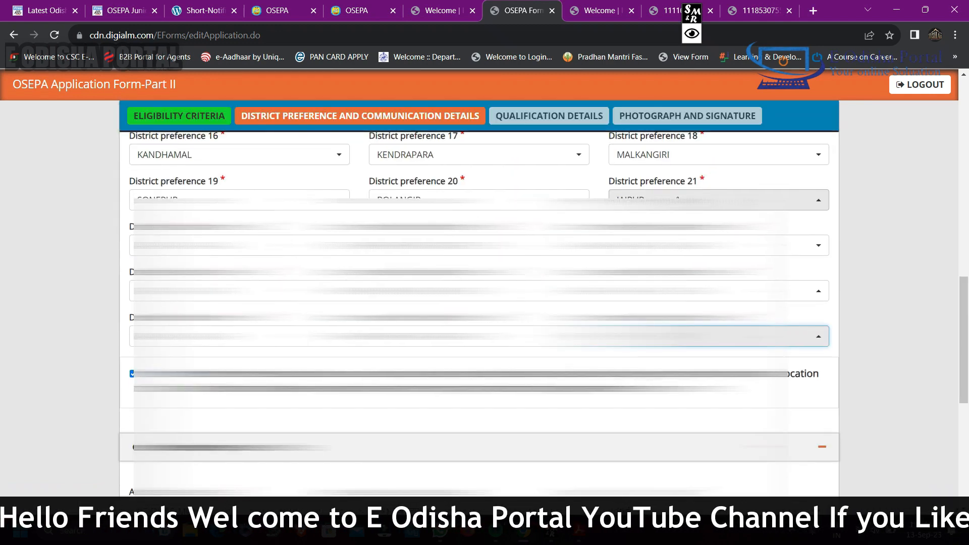
scroll(678, 197, down, 3)
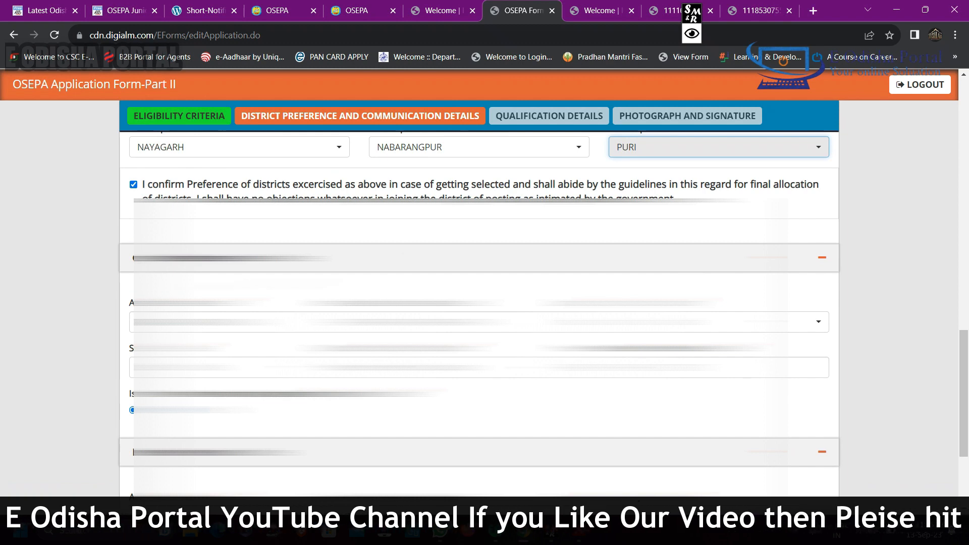
scroll(479, 298, down, 3)
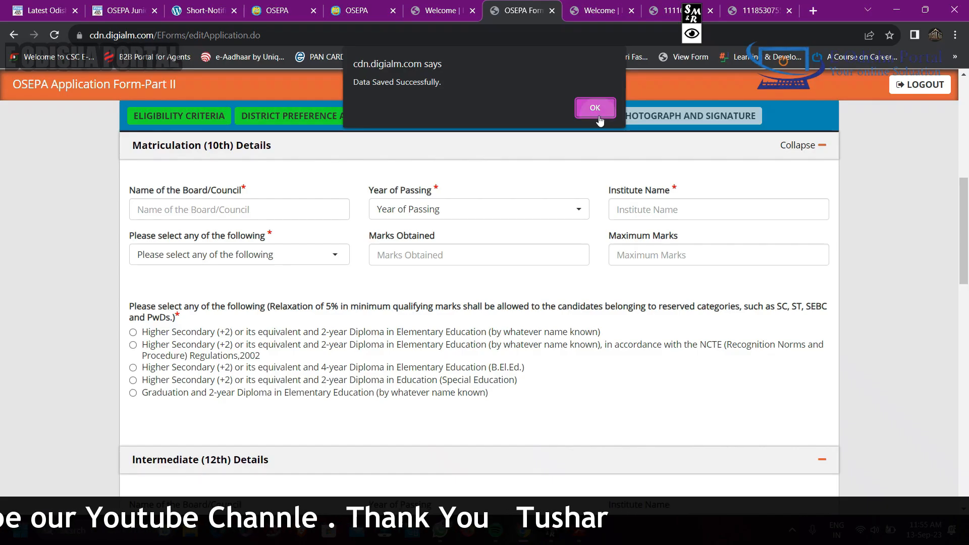
Acknowledge the saved communication details and enter the matriculation board name beginning with BOARD OF SECONDARY
click(597, 108)
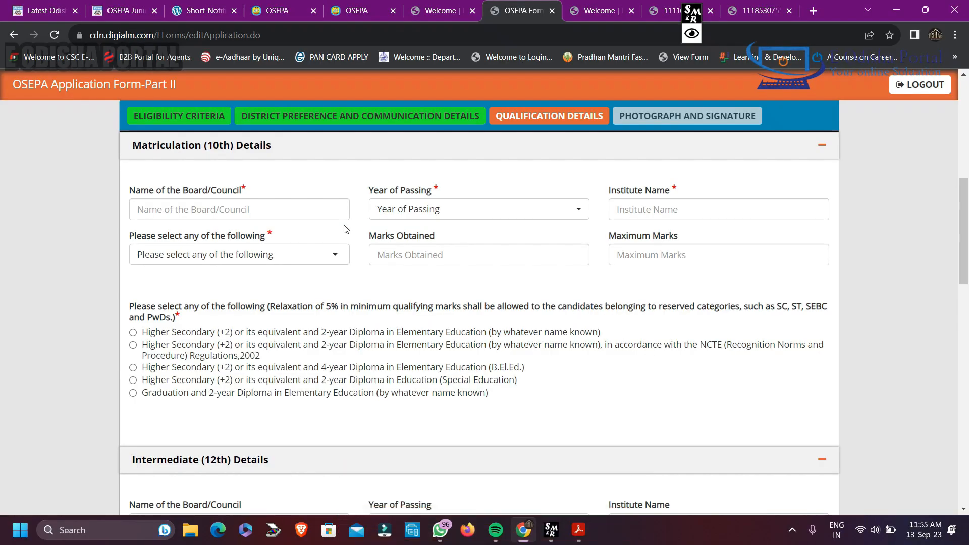
click(227, 209)
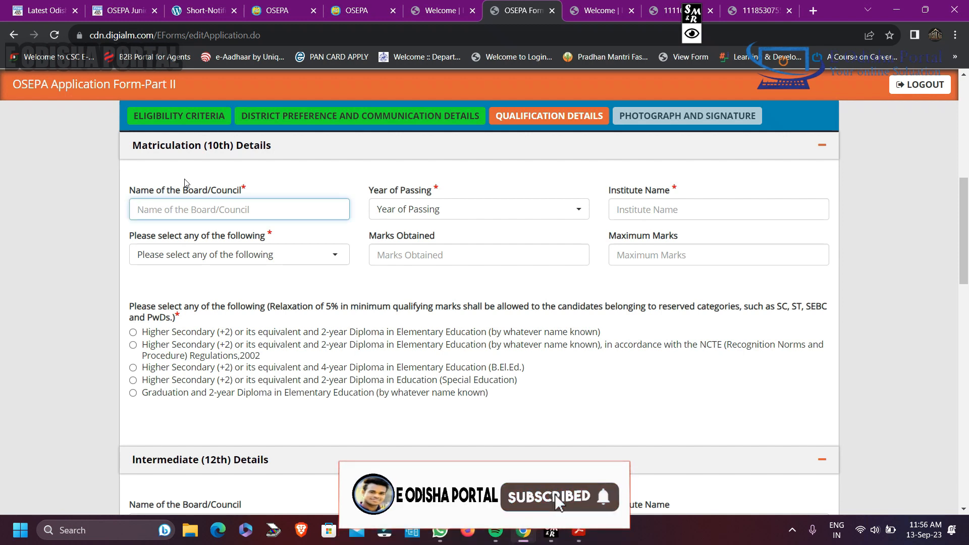
text(BOARD OF SE)
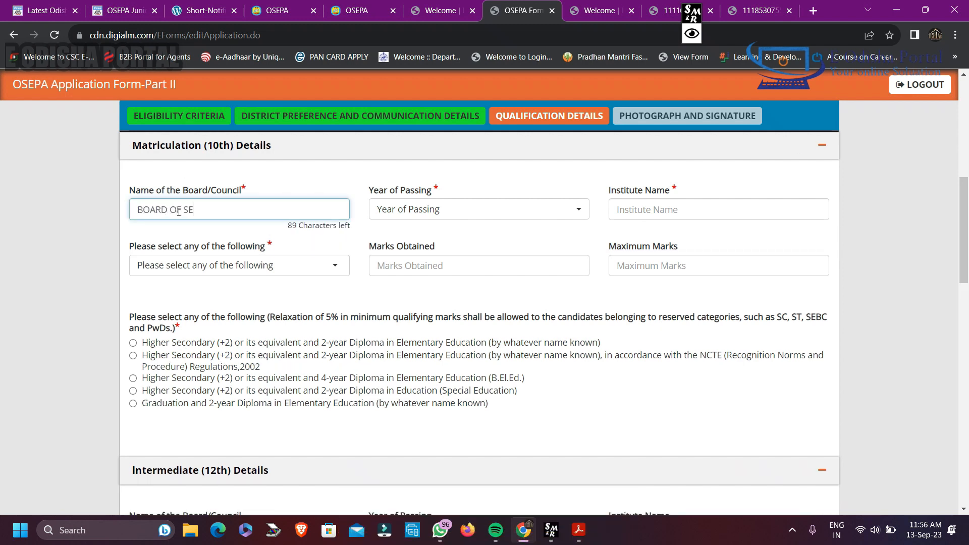
text(CONDARY)
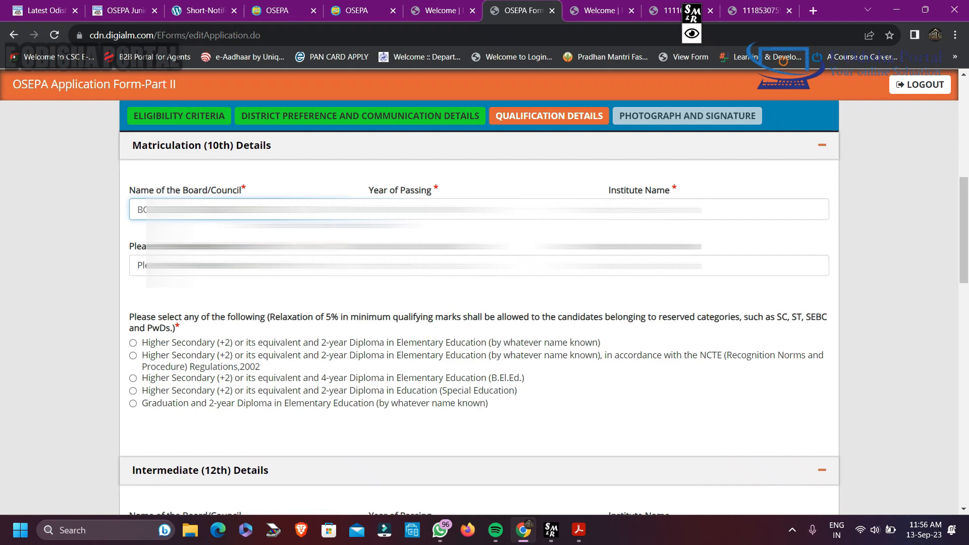
Choose the matriculation year of passing and enter the name of the school in Bhatpura as the institute
click(415, 210)
click(412, 360)
click(656, 209)
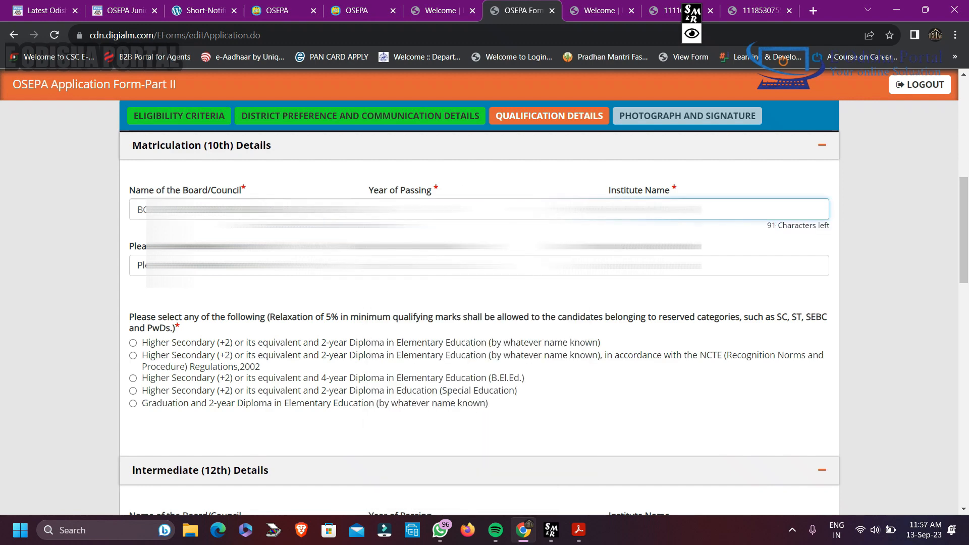
text(OOL , BHATPURA)
Set the matriculation marks obtained to 339 and the maximum marks to 600
key(Tab)
text(339)
key(Tab)
text(600)
key(Tab)
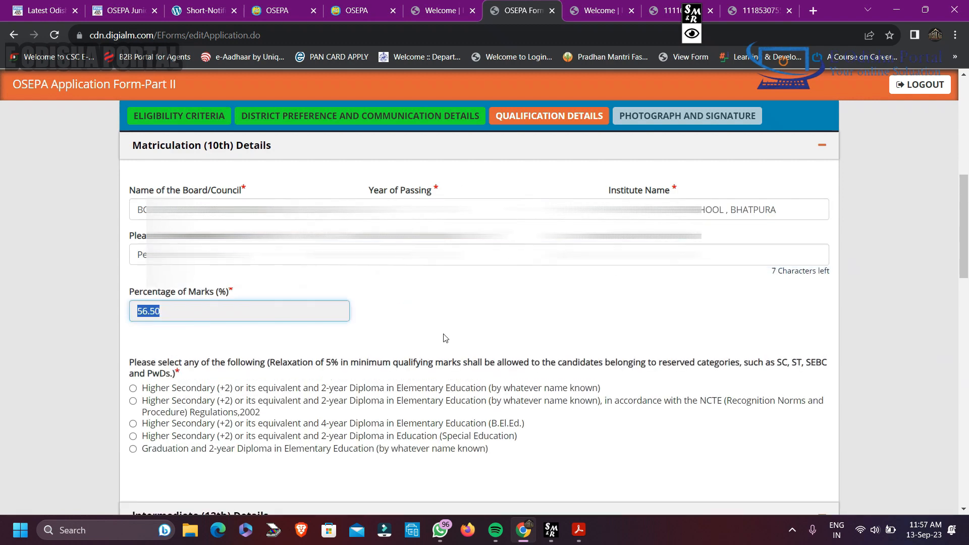
click(445, 335)
Enter the intermediate board as COUNCIL OF HIGHER SECONDARY EDUCATION, 2016 as the year of passing and JAMANKIRA COLLEGE as the institute
scroll(450, 327, down, 1)
scroll(435, 329, down, 2)
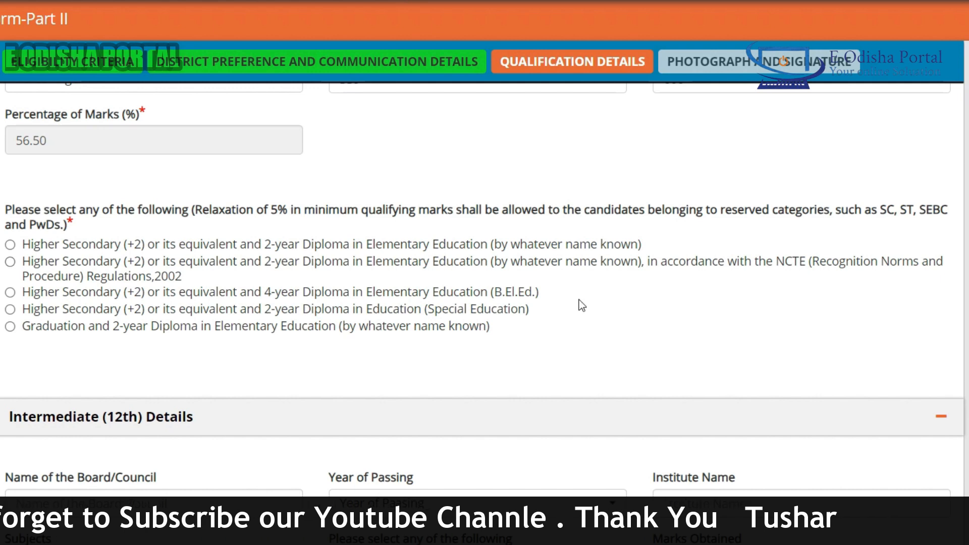
click(187, 315)
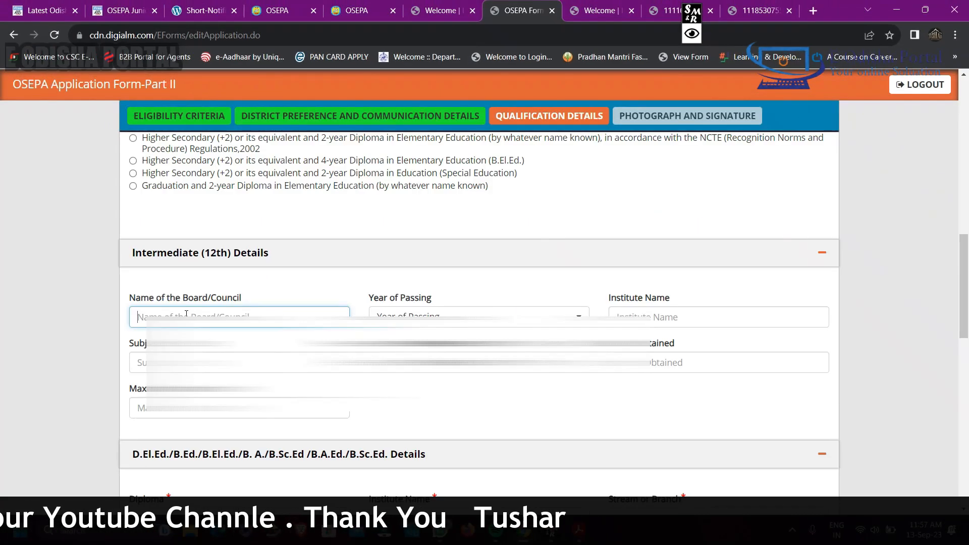
text(COUNC)
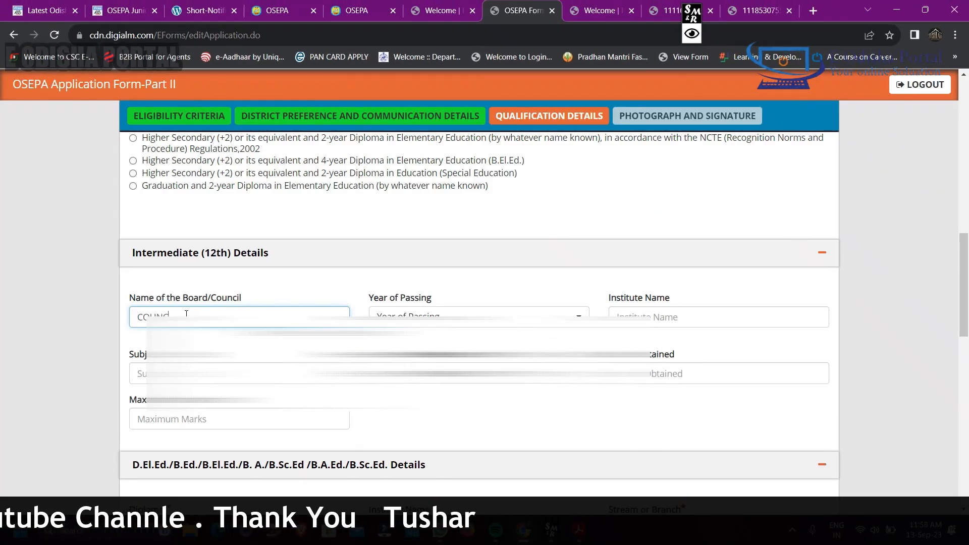
text(IL OF HIGHER SECONDARY EDUCATION)
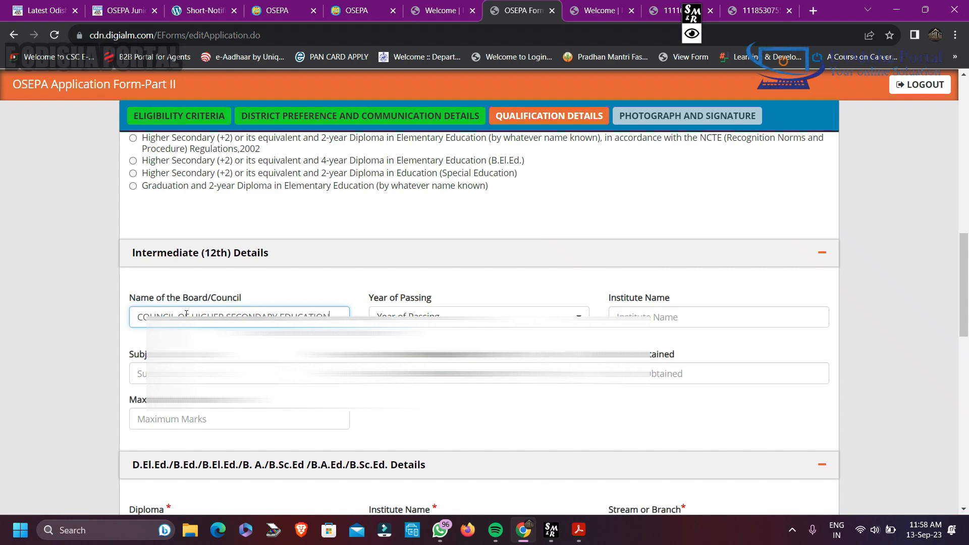
click(461, 313)
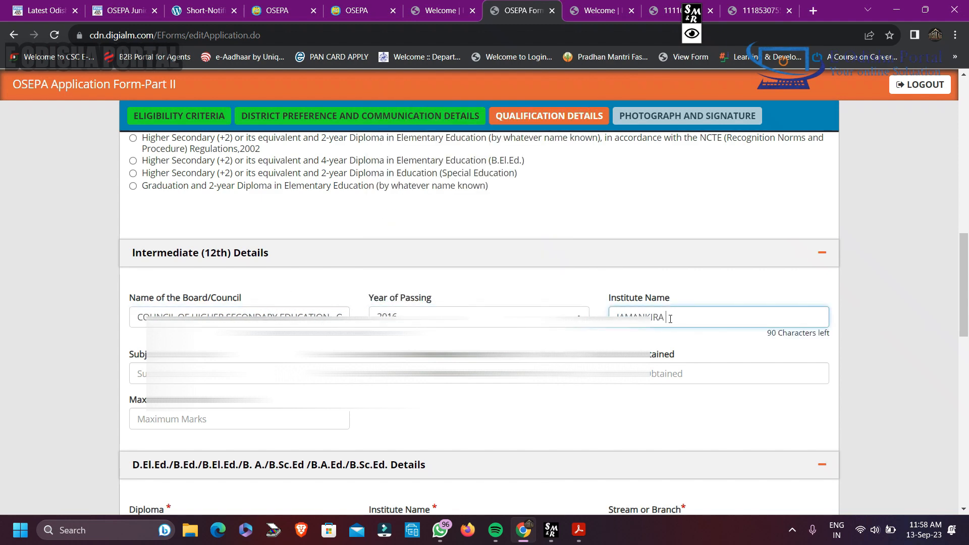
text(OLLEGE , JAM,A)
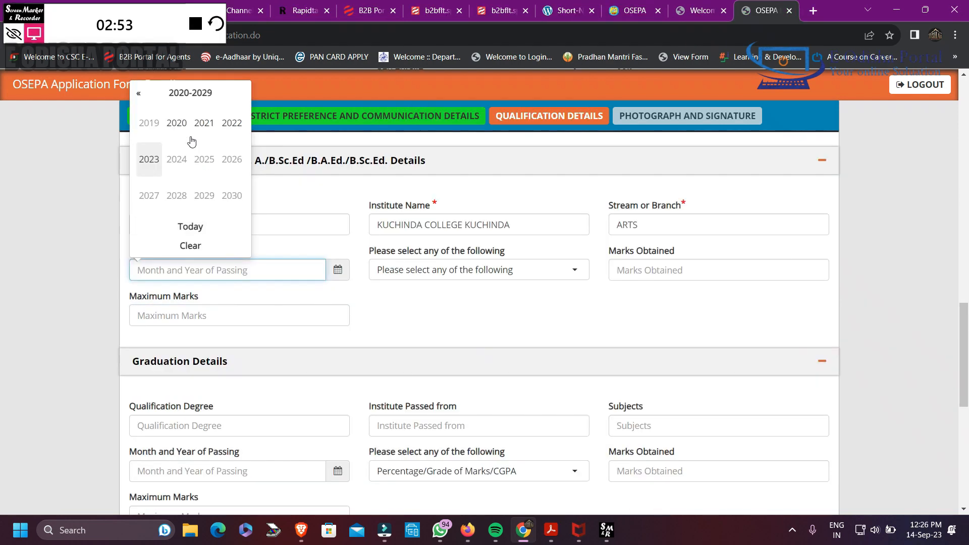
Choose Percentage as the marking type in the D.El.Ed./B.Ed. details and enter 356 as the marks obtained
click(179, 127)
click(479, 270)
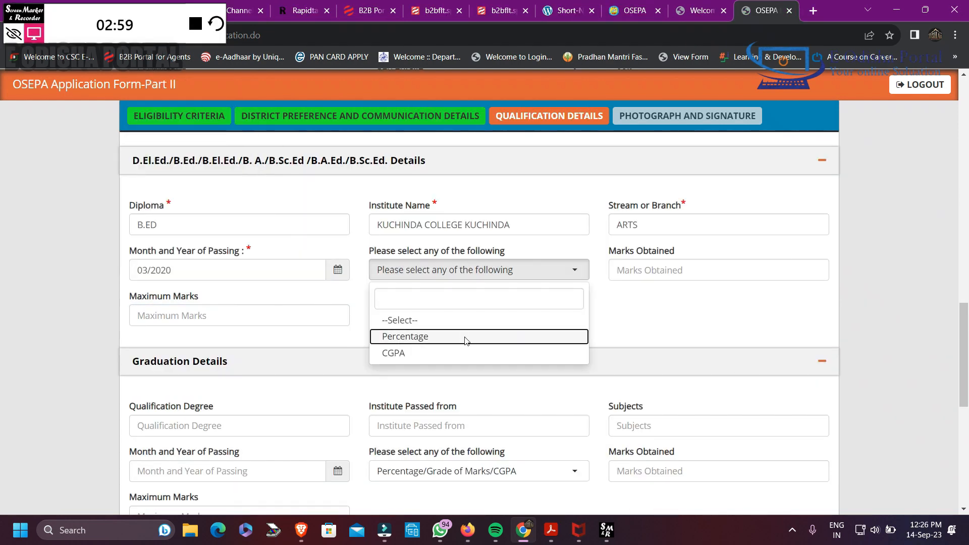
click(463, 337)
click(667, 278)
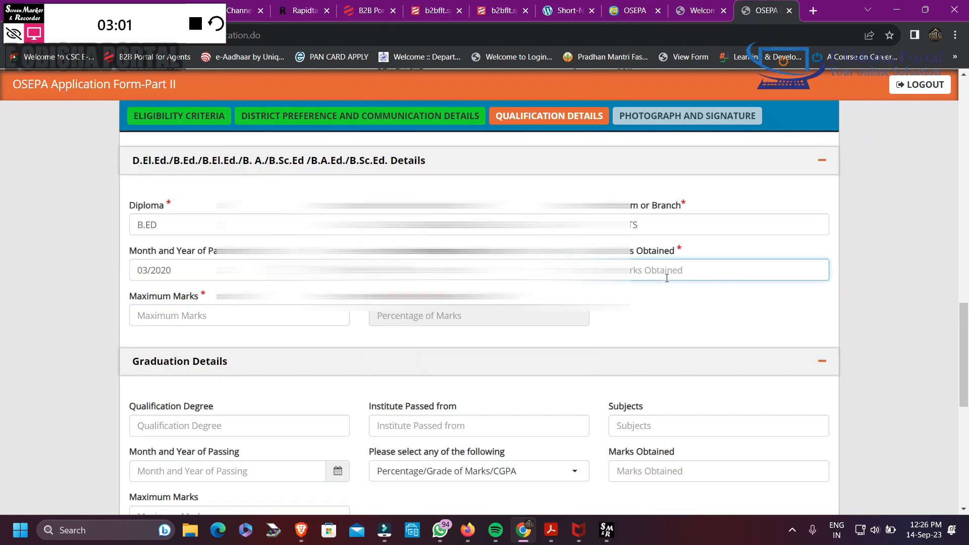
text(756)
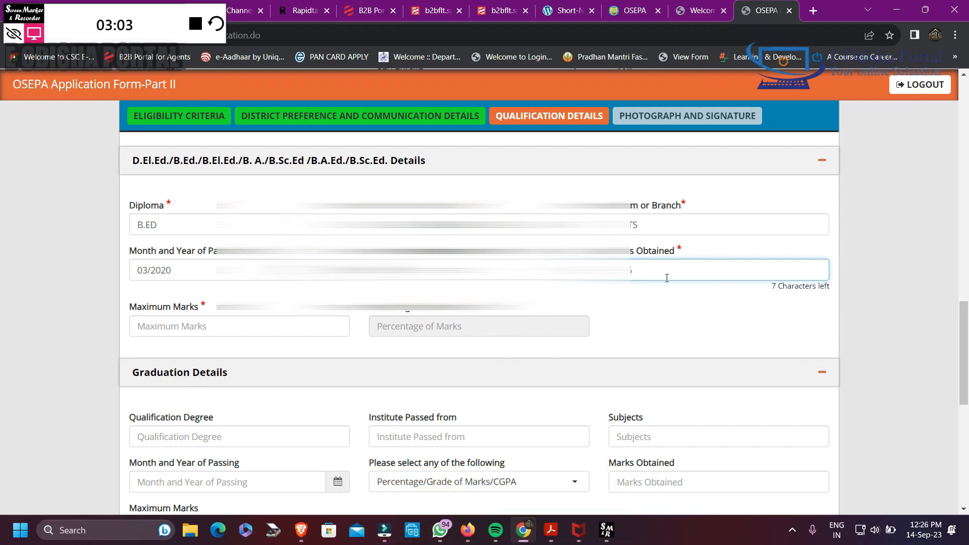
text(356)
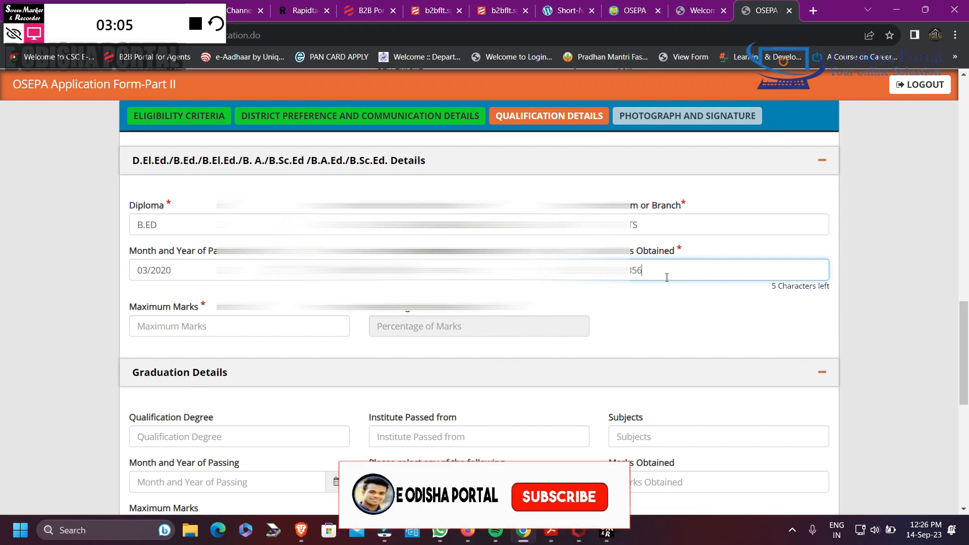
drag(642, 277, 601, 278)
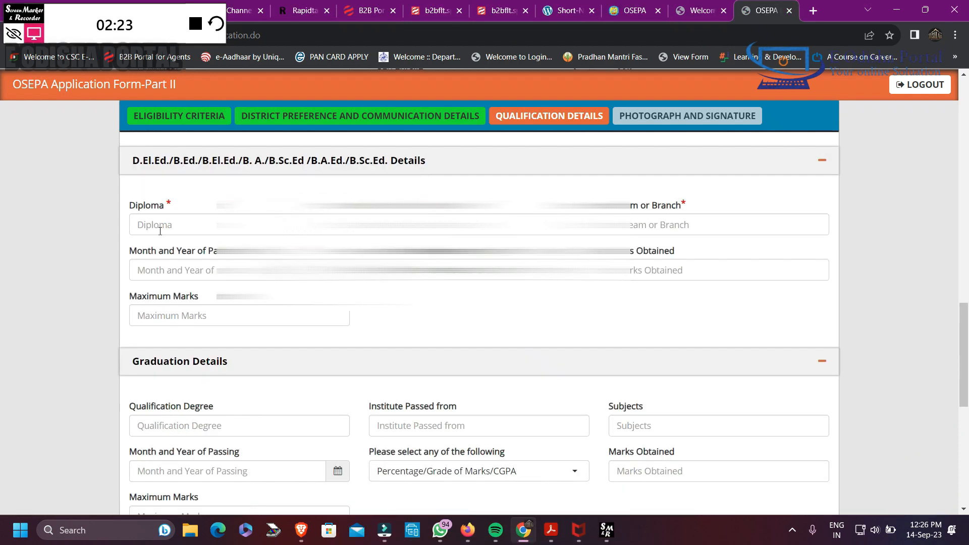
Enter B.ED as the diploma, KUCHINDA COLLEGE KUCHINDA as its institute and ARTS as the stream or branch
click(160, 225)
text(B)
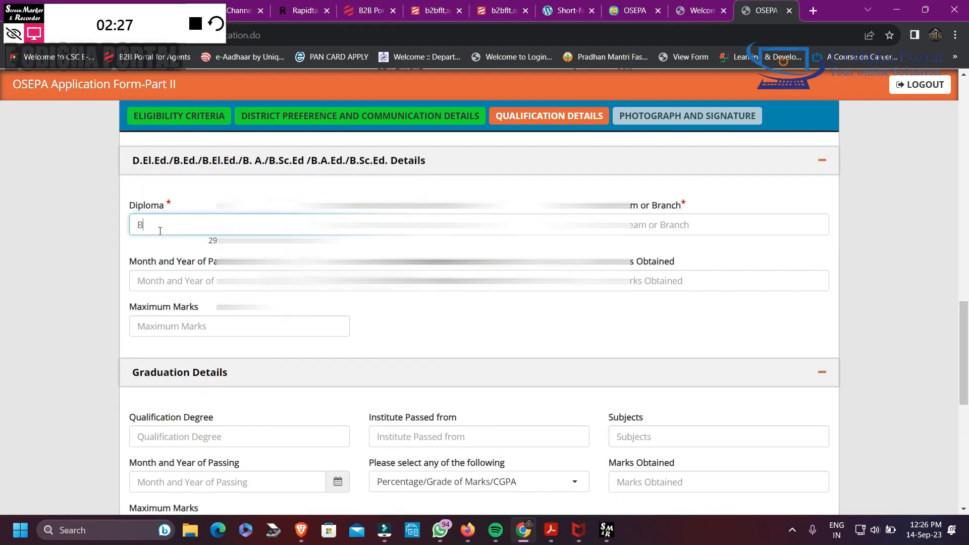
text(.ED...)
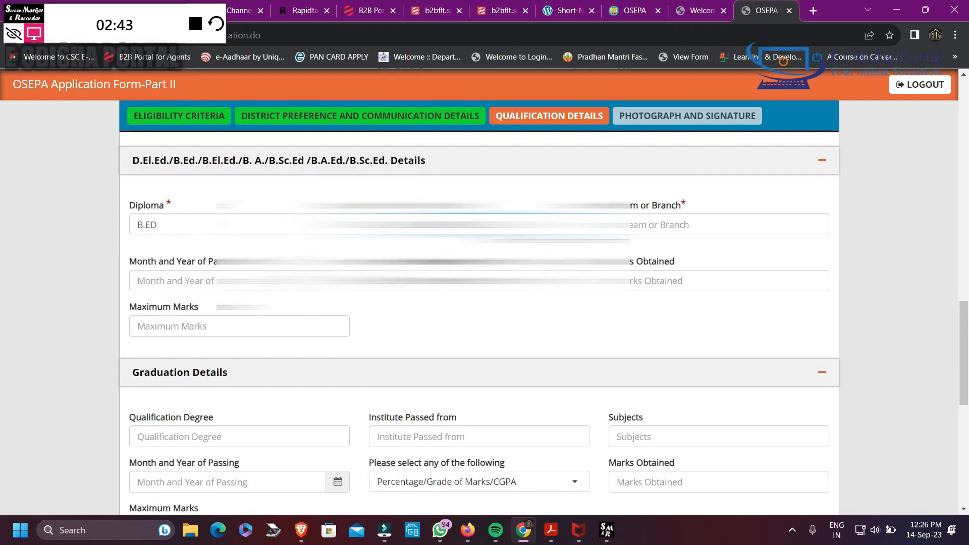
click(666, 225)
text(ARTS)
Set the diploma's month and year of passing to 03/2020 and choose Percentage as the marking type
click(174, 270)
click(177, 122)
click(204, 123)
click(479, 270)
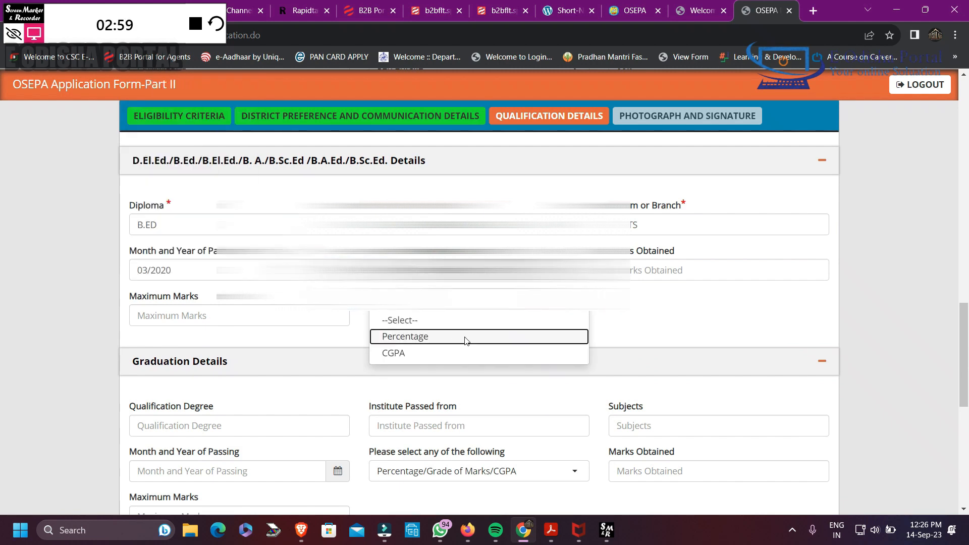
click(465, 338)
Set the diploma's marks obtained to 356 and the maximum marks to 600
click(667, 273)
text(376)
key(Tab)
text(637)
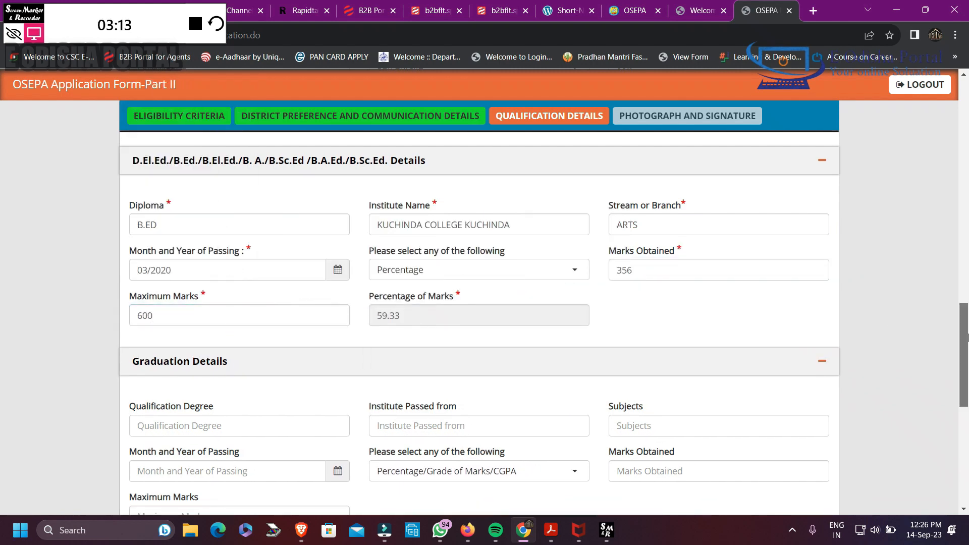
Leave the graduation and post graduation details blank and answer No to applying for Urdu/Bengali/Telugu Junior Teacher (Schematic)
drag(965, 336, 968, 386)
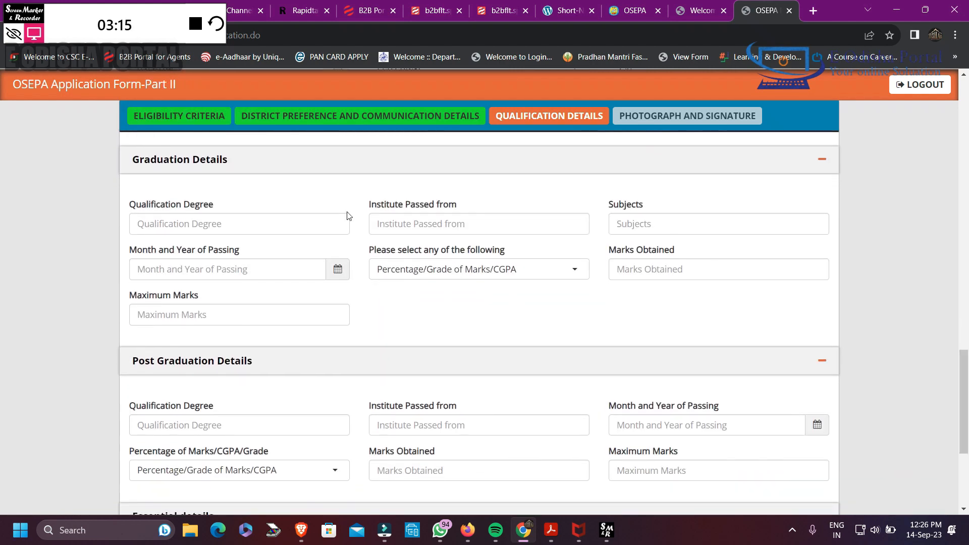
click(194, 223)
scroll(454, 303, down, 2)
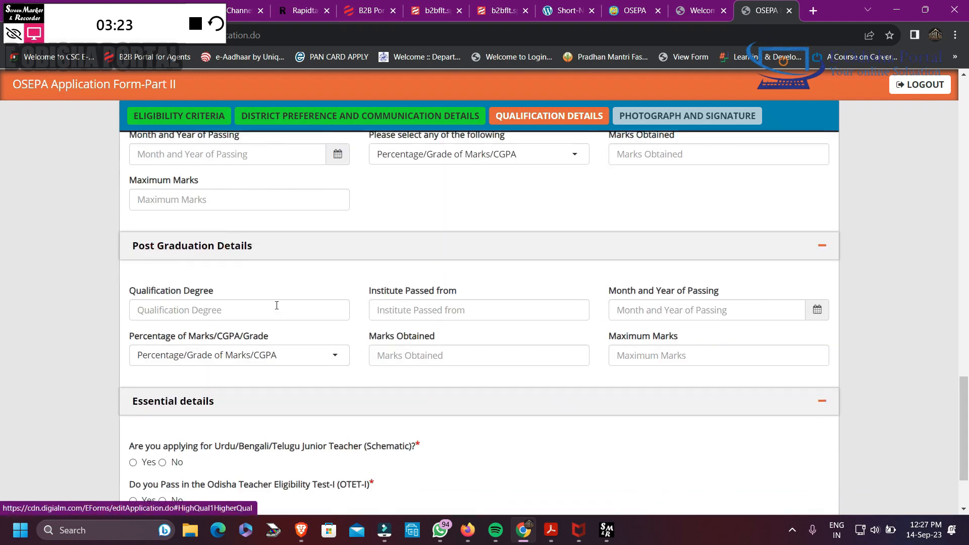
scroll(966, 383, down, 2)
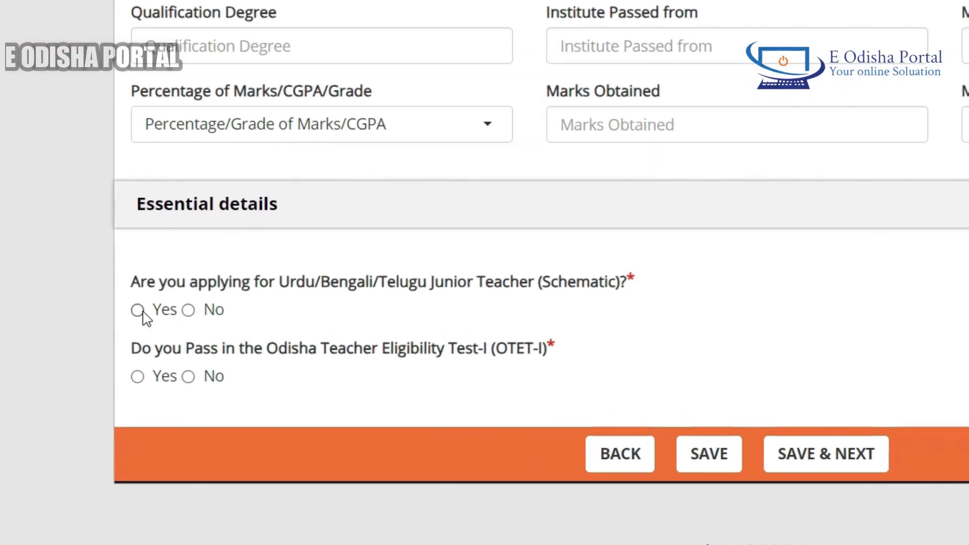
click(188, 310)
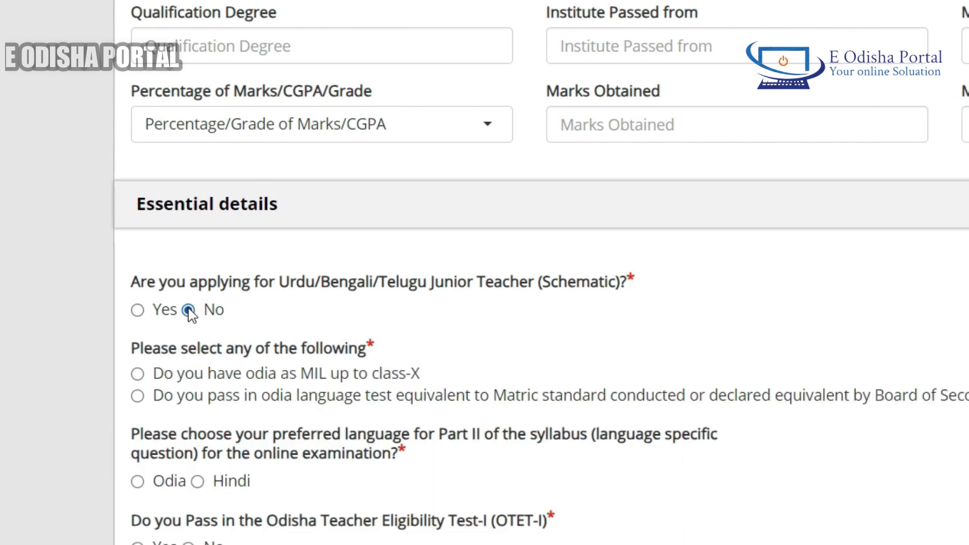
Declare Odia as MIL up to class-X and choose Odia as the preferred language for Part II of the syllabus
scroll(429, 316, down, 3)
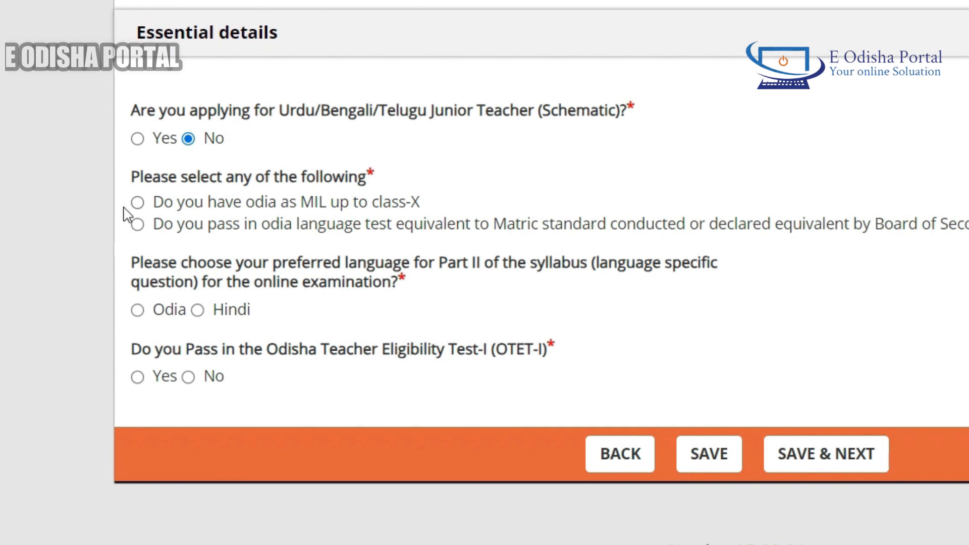
click(138, 203)
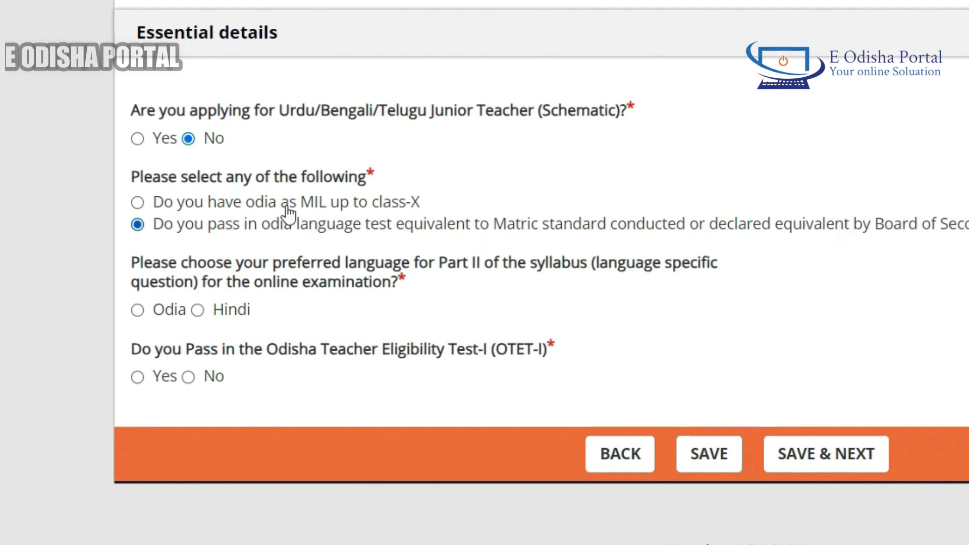
click(209, 210)
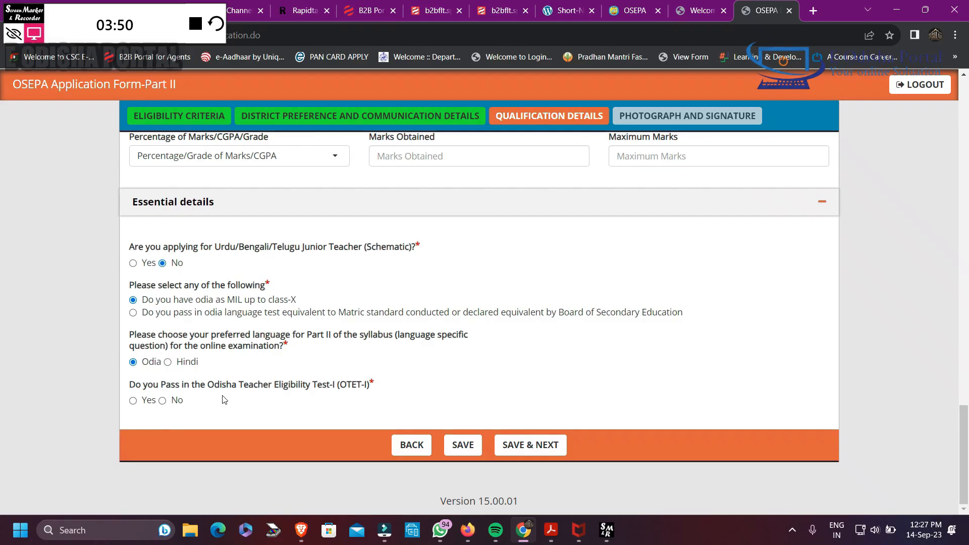
Answer Yes to passing the Odisha Teacher Eligibility Test-I and enter the OTET-I roll number to finish the qualification details
click(137, 377)
scroll(157, 381, down, 1)
scroll(145, 403, down, 1)
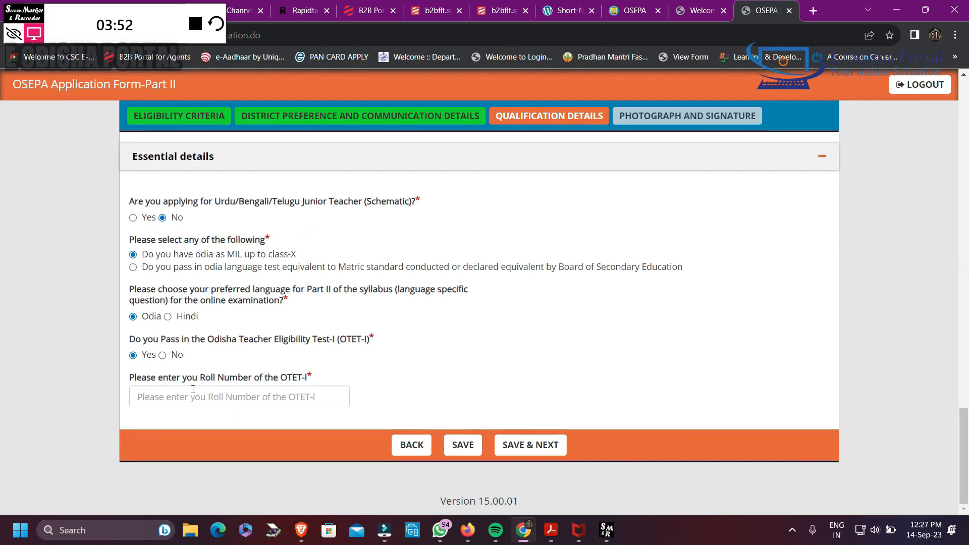
click(188, 400)
text(1)
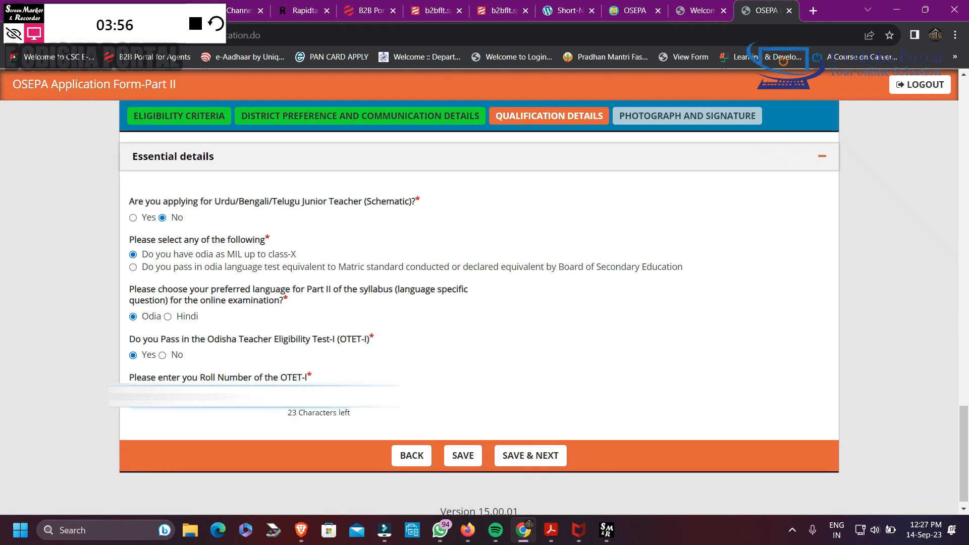
click(472, 385)
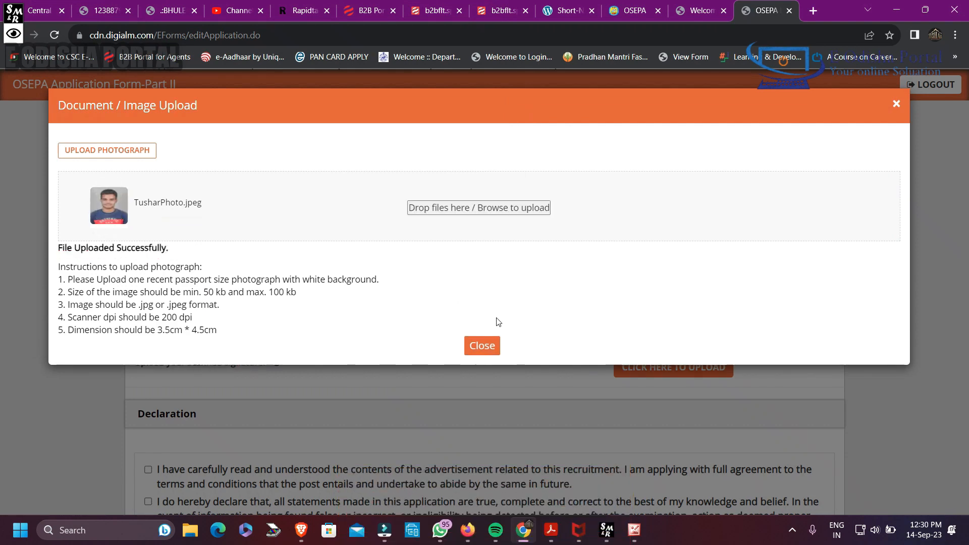
Close the photograph upload and upload the image file signeture as the scanned signature
click(482, 345)
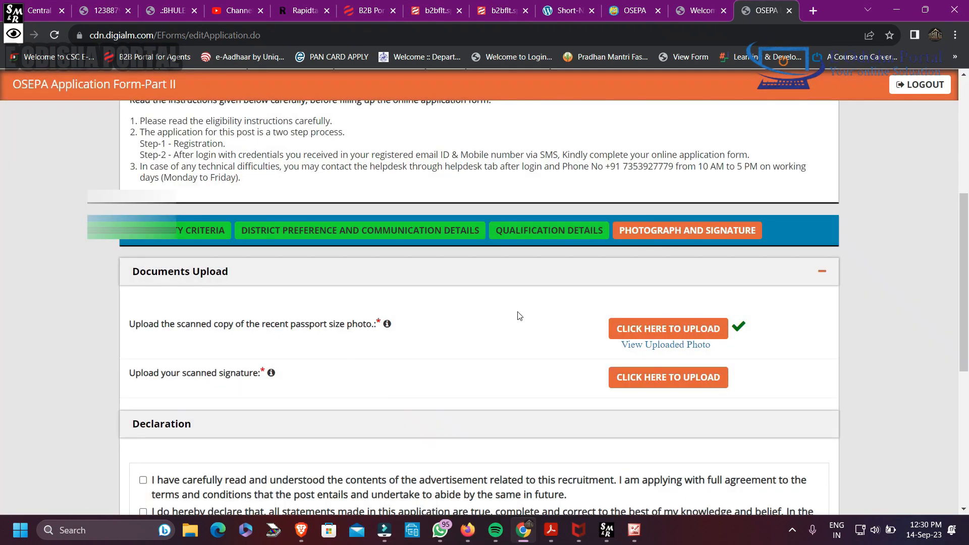
click(651, 376)
click(485, 218)
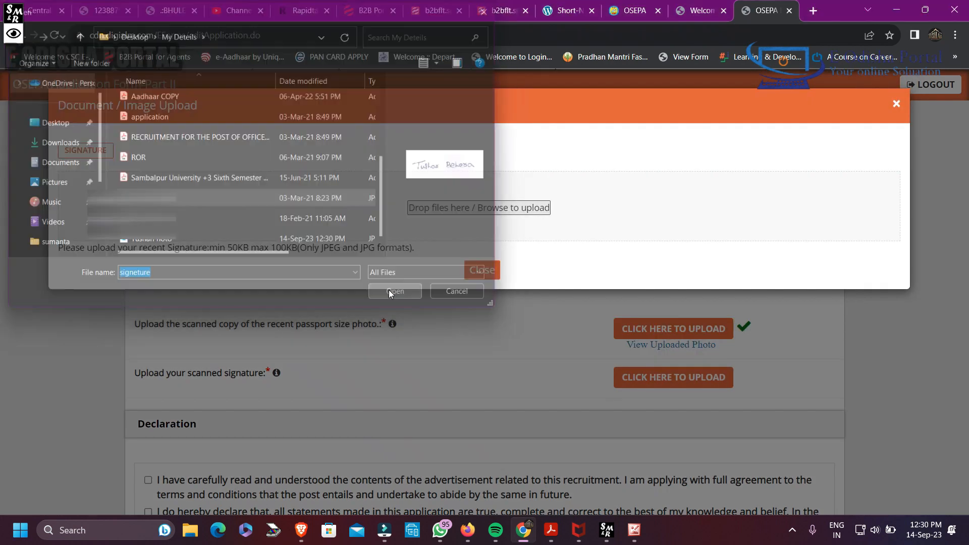
click(389, 290)
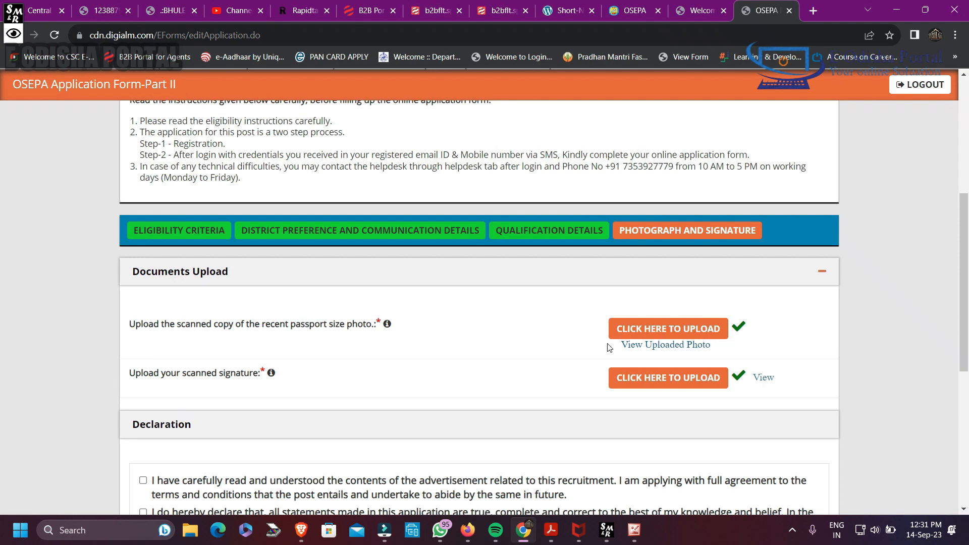
Read the declaration and tick its statements on the advertisement terms, truthfulness, information-sharing consent and possession of certificates
scroll(590, 351, down, 4)
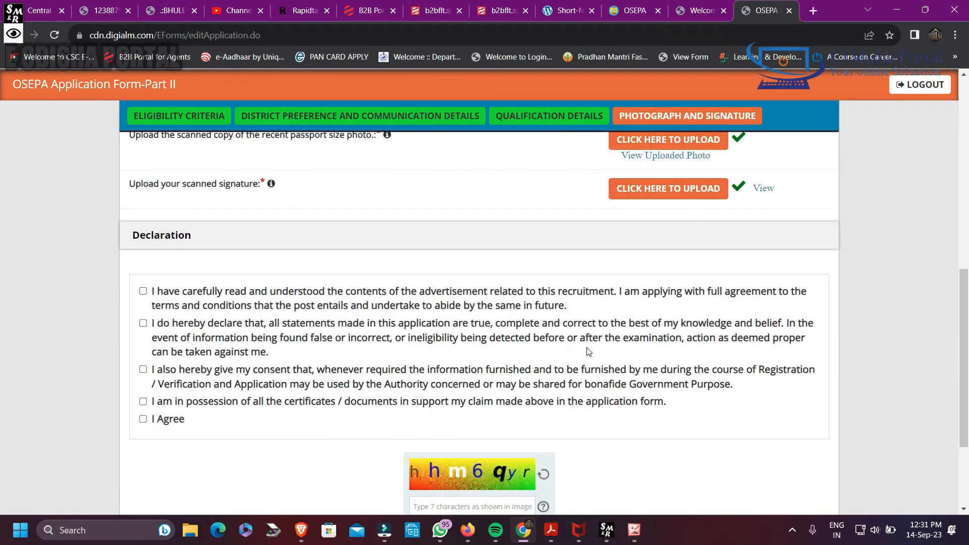
scroll(317, 296, down, 1)
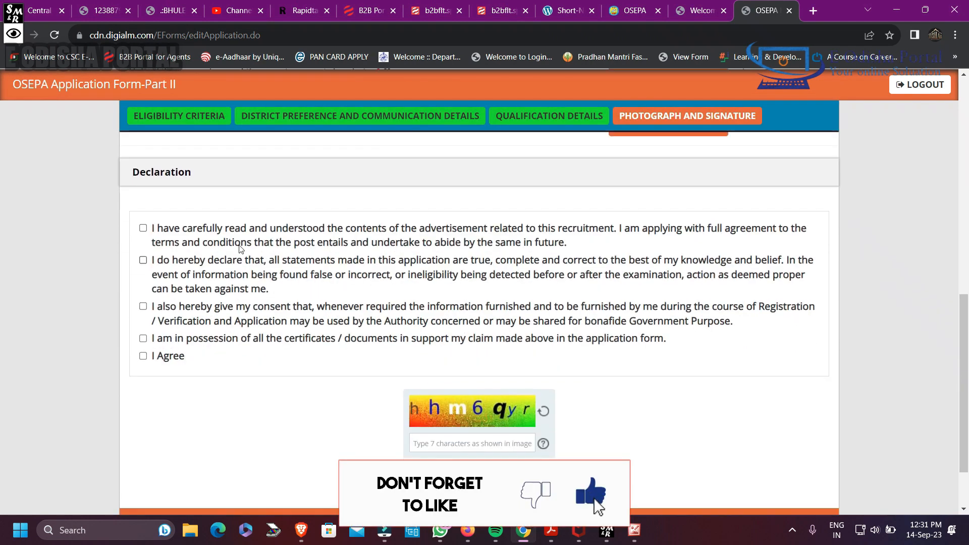
drag(195, 231, 601, 248)
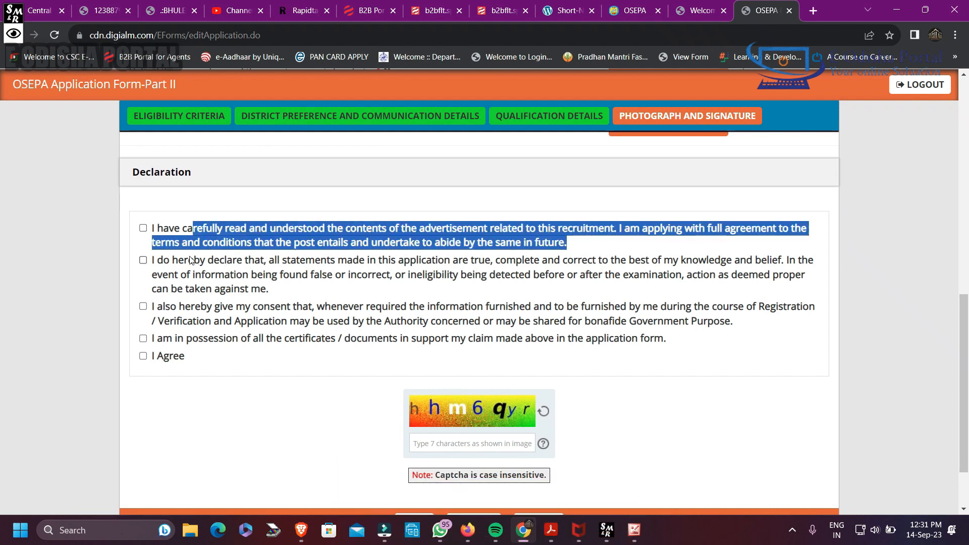
drag(188, 260, 620, 281)
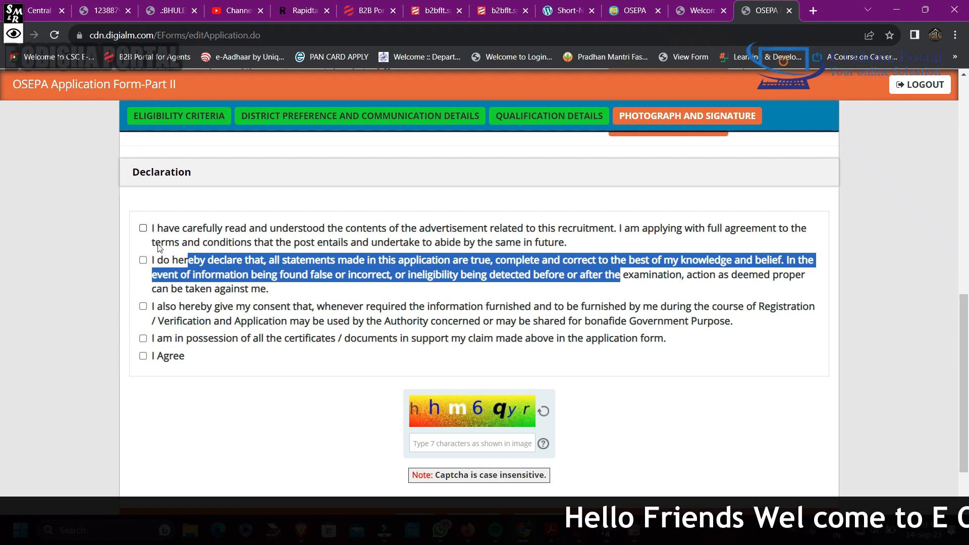
click(143, 228)
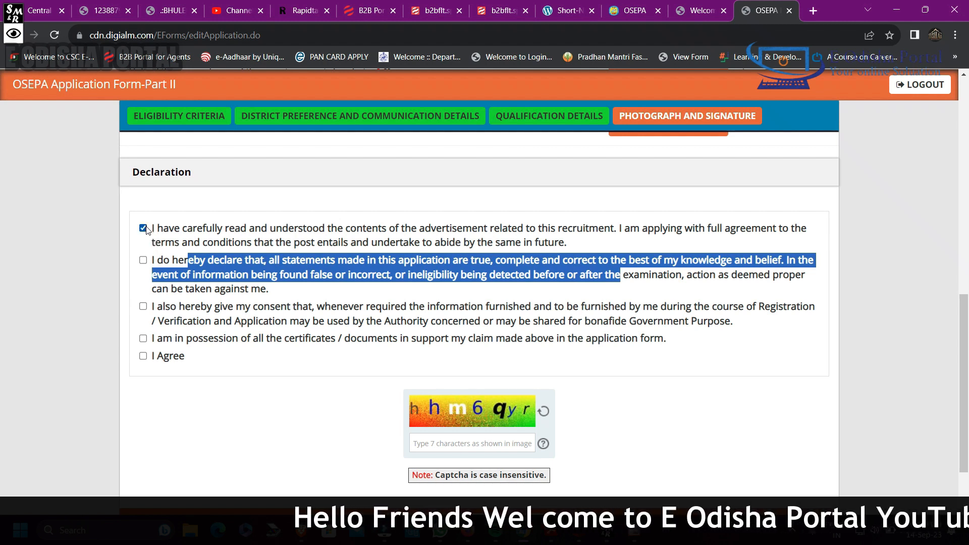
click(143, 260)
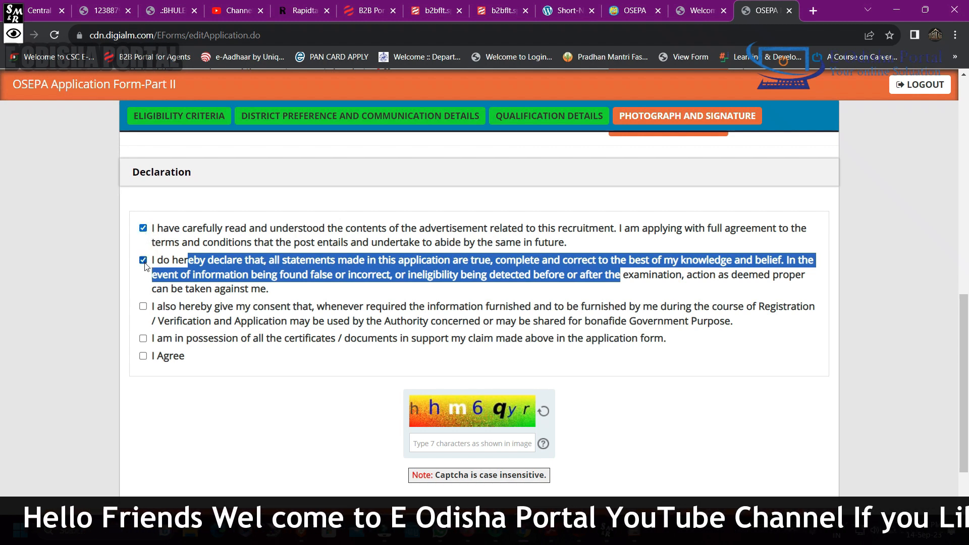
click(143, 306)
click(143, 338)
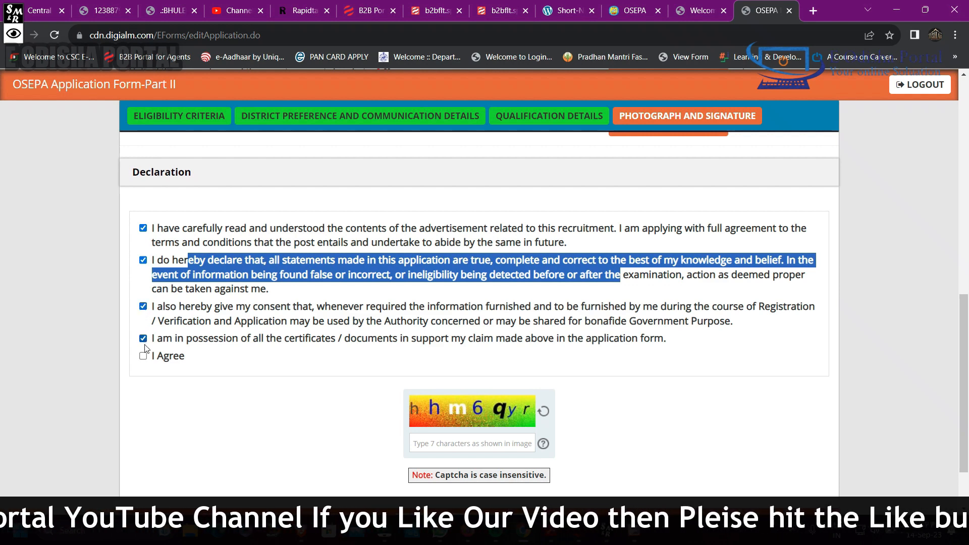